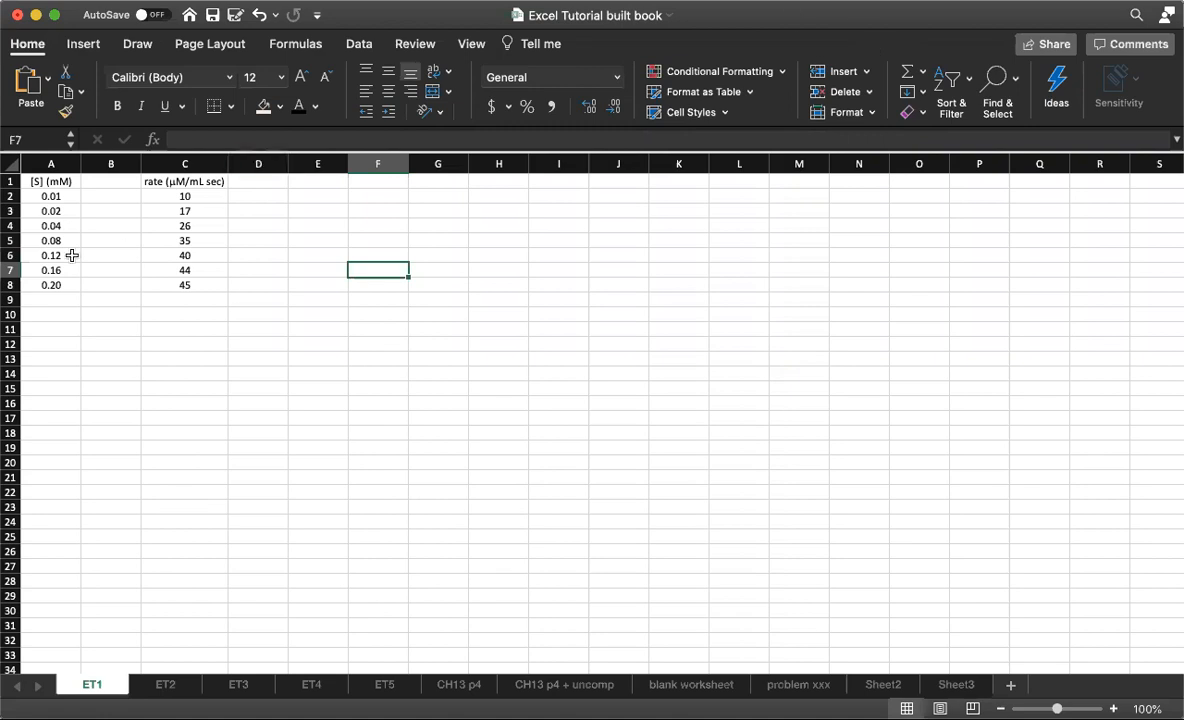
# - Insert a scatter chart of rate against [S] from A1:A8 and C1:C8, and place it over columns L to R
pyautogui.moveTo(48, 180); pyautogui.dragTo(52, 289)
pyautogui.moveTo(200, 178); pyautogui.dragTo(190, 285)
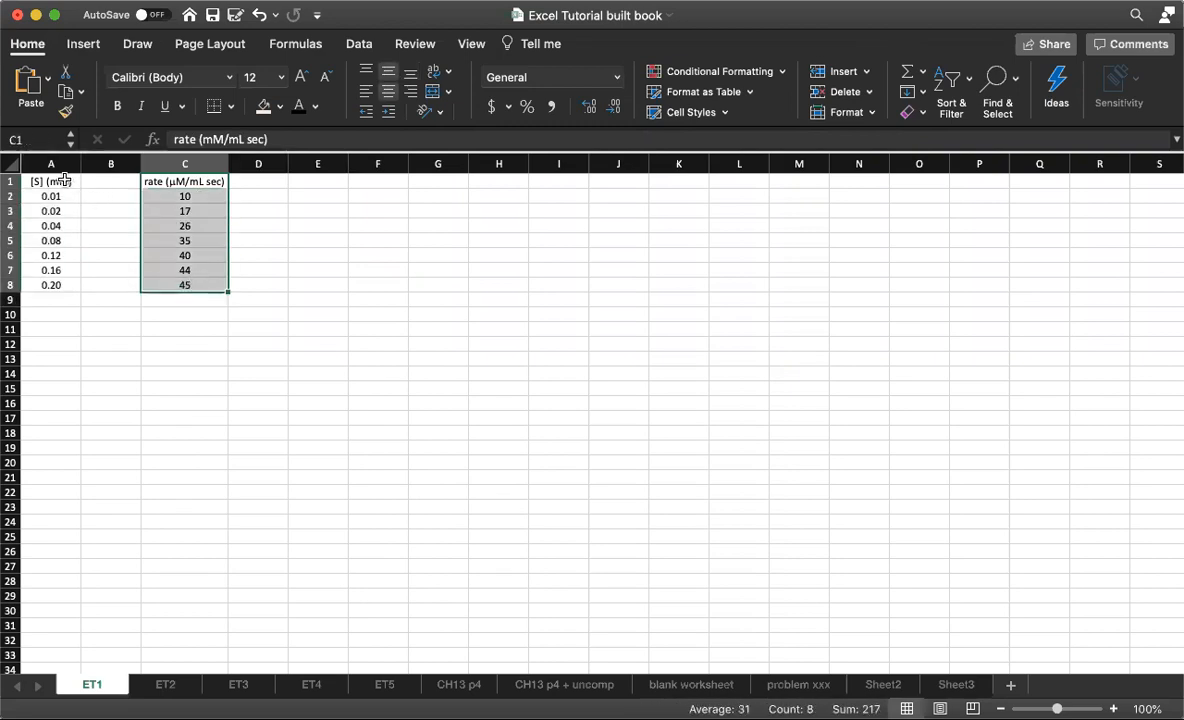
pyautogui.click(58, 179)
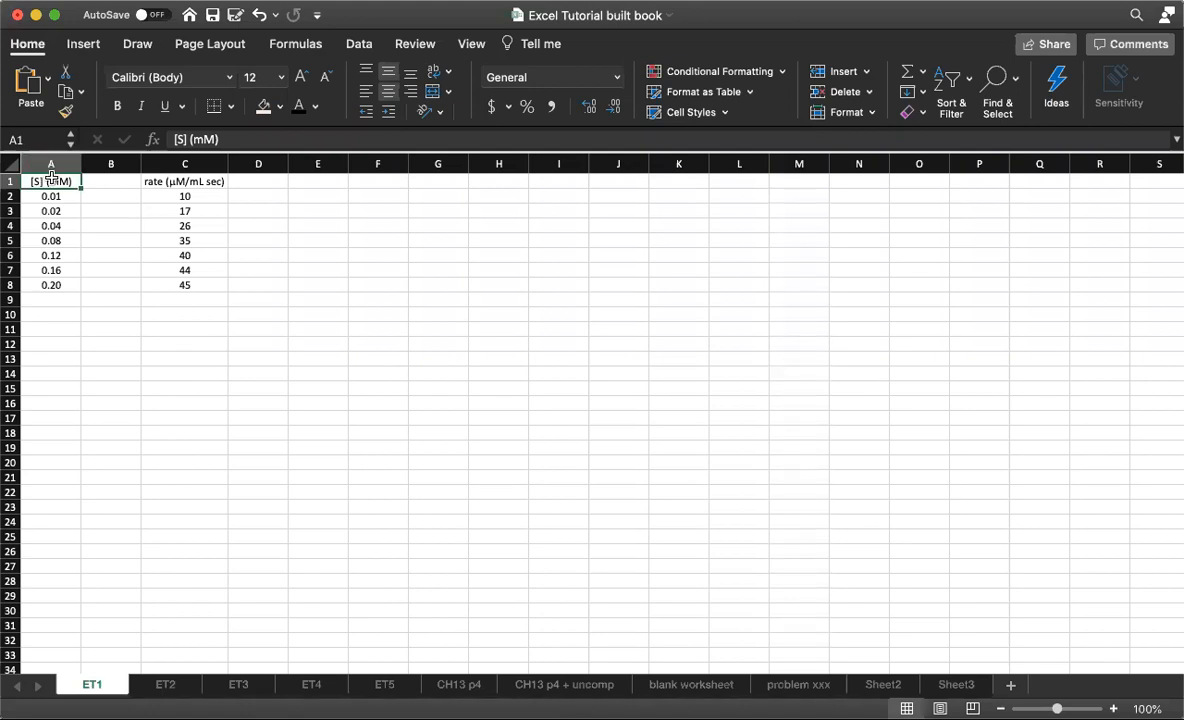
pyautogui.press('super+shift+Down')
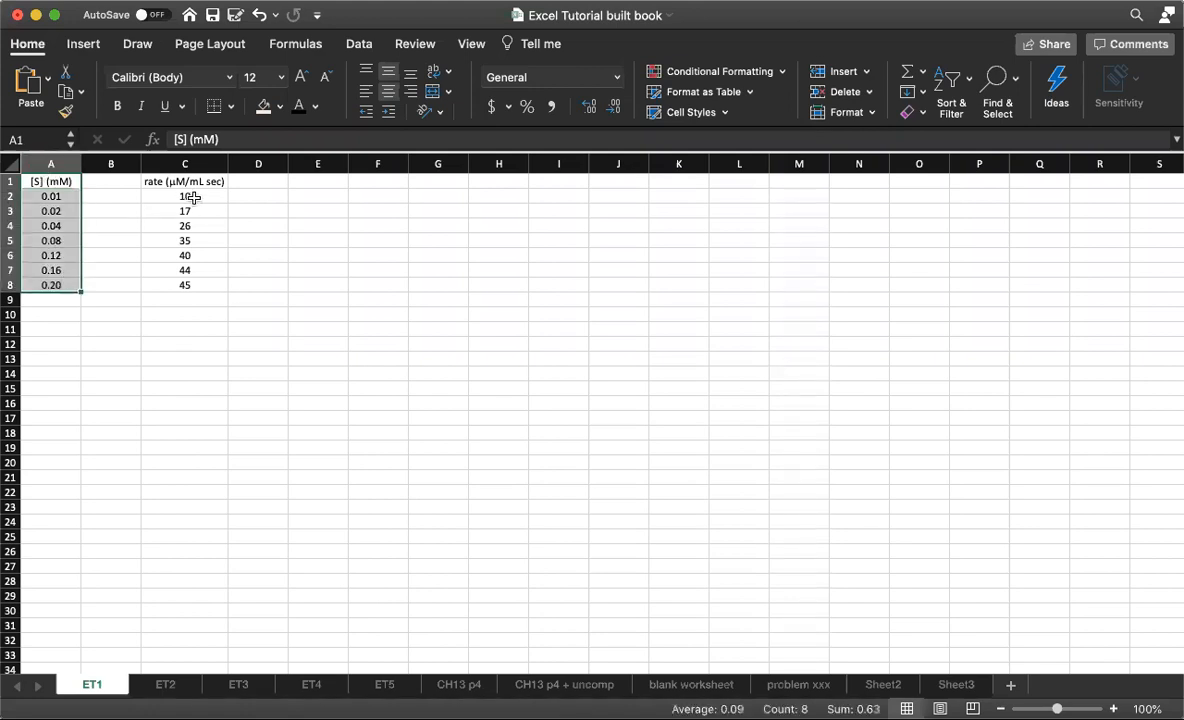
pyautogui.moveTo(199, 184); pyautogui.dragTo(201, 284)
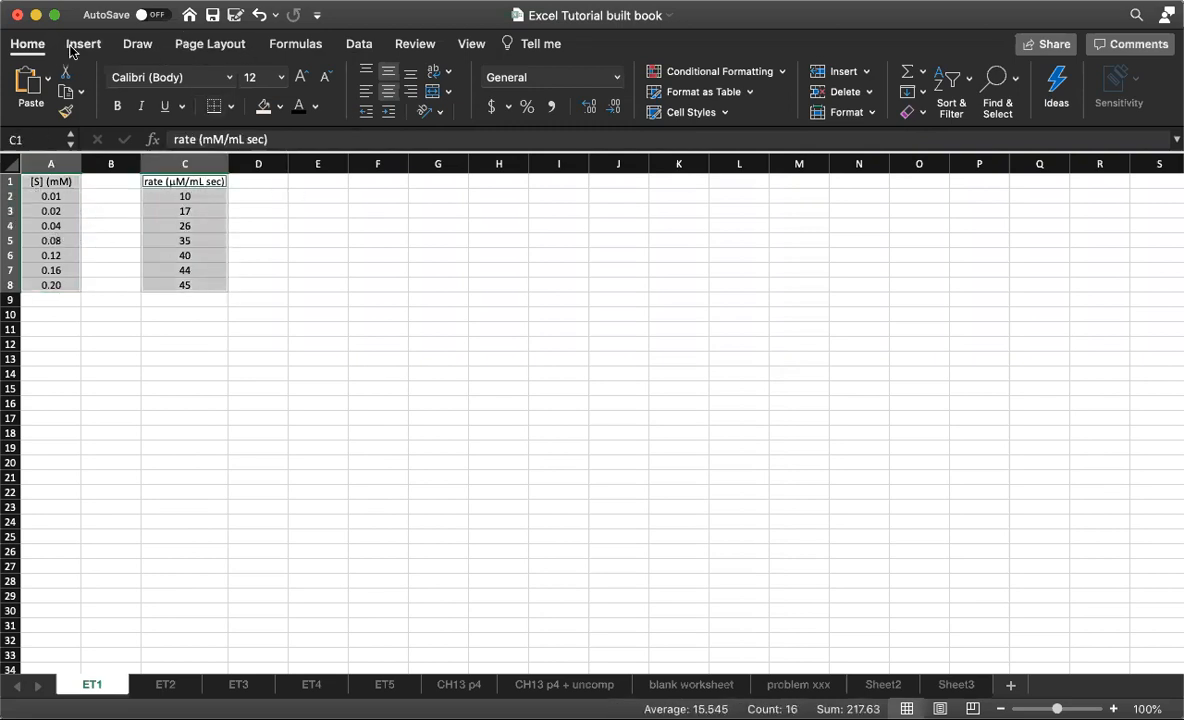
pyautogui.click(83, 43)
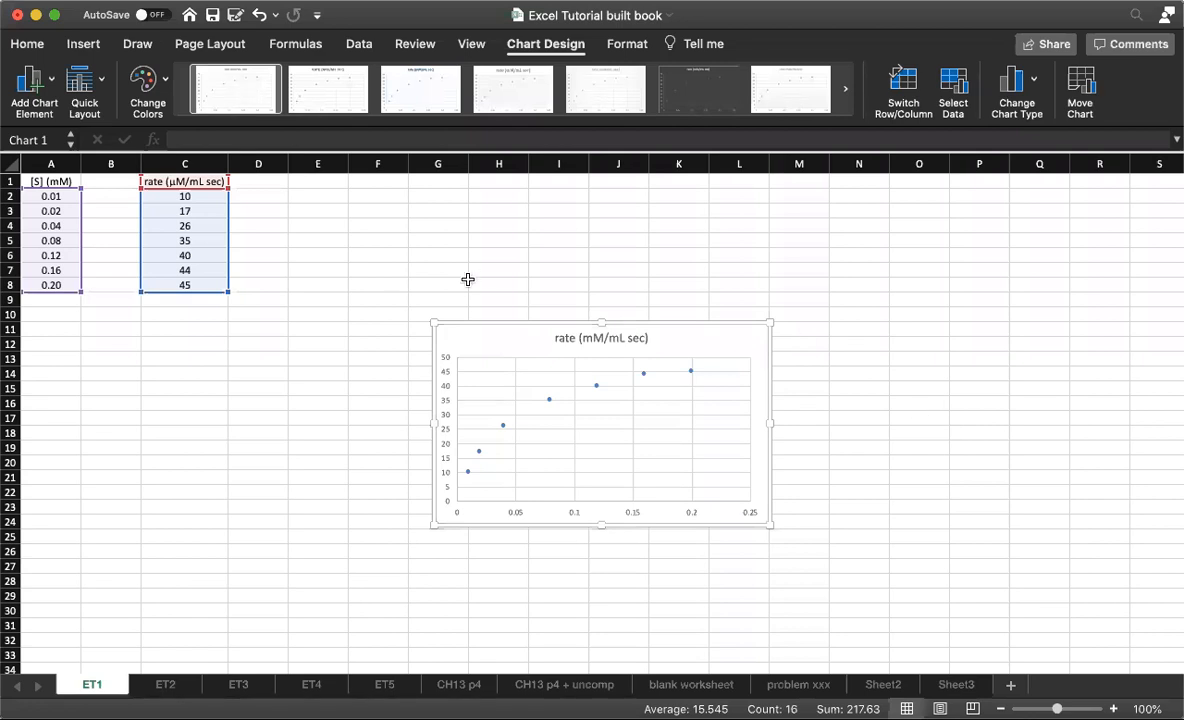
pyautogui.moveTo(482, 329); pyautogui.dragTo(814, 200)
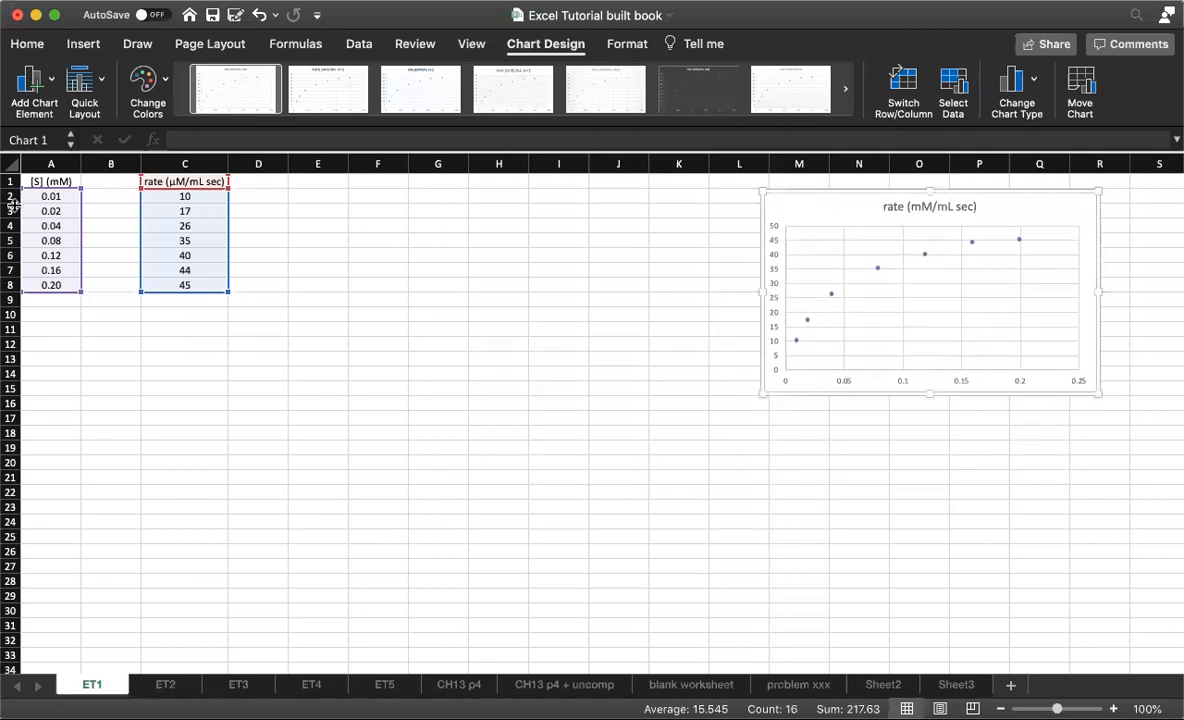
# - Enter the headers 1/[S] in cell B1 and 1/rate in cell D1
pyautogui.click(106, 180)
pyautogui.write('1')
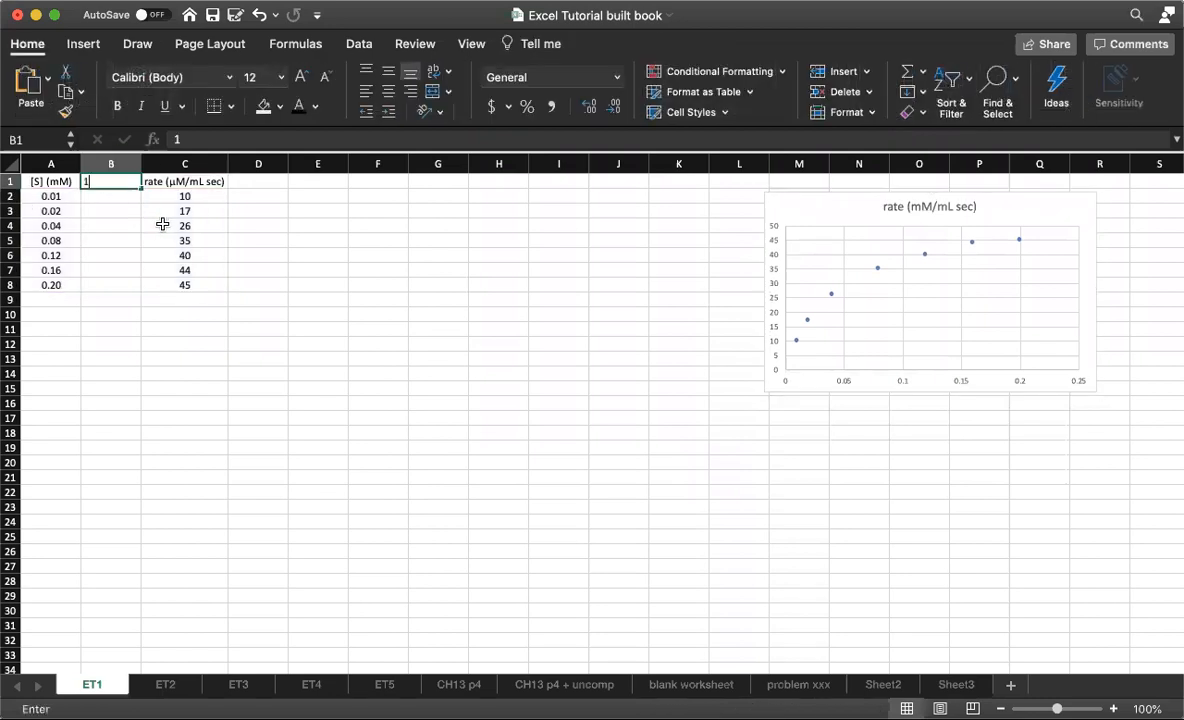
pyautogui.write('/[S')
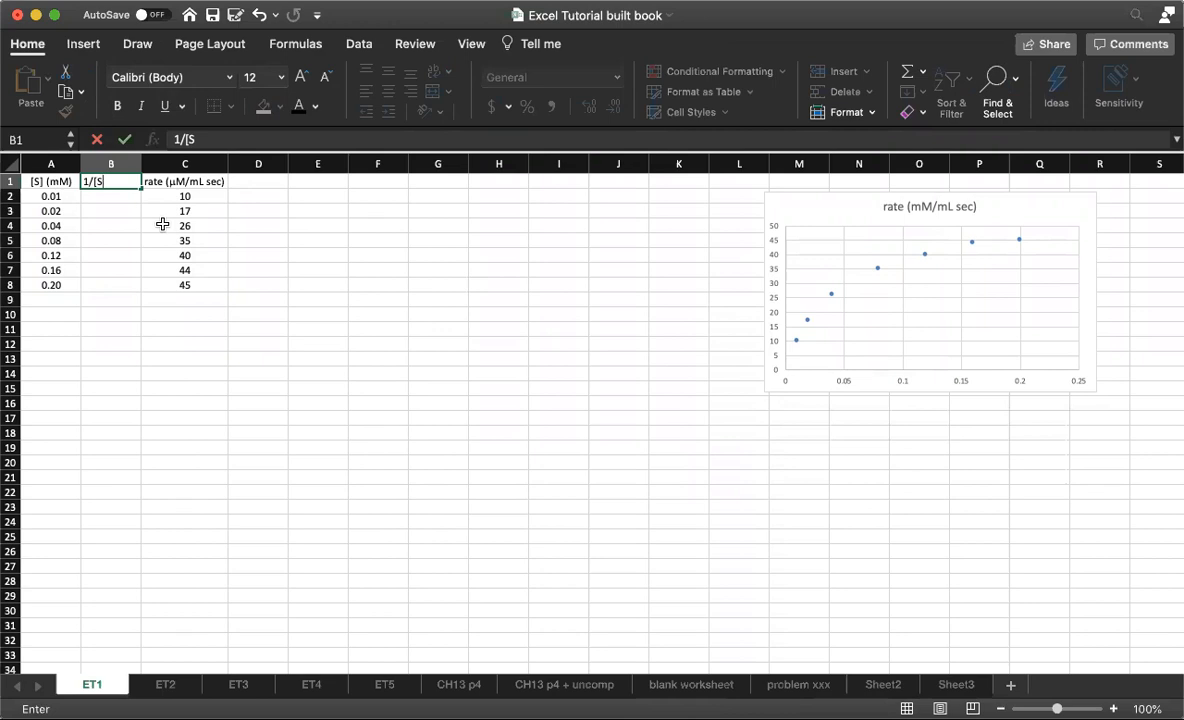
pyautogui.write(']')
pyautogui.click(258, 181)
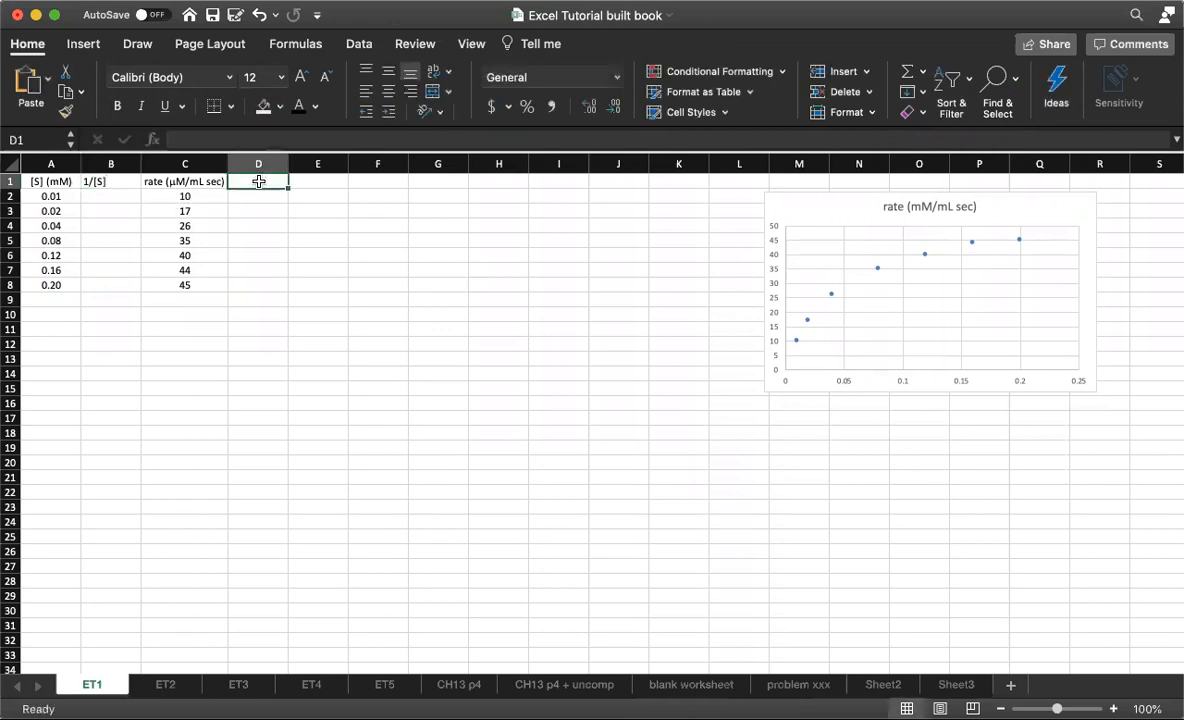
pyautogui.write('1/rate')
pyautogui.press('Return')
pyautogui.click(258, 181)
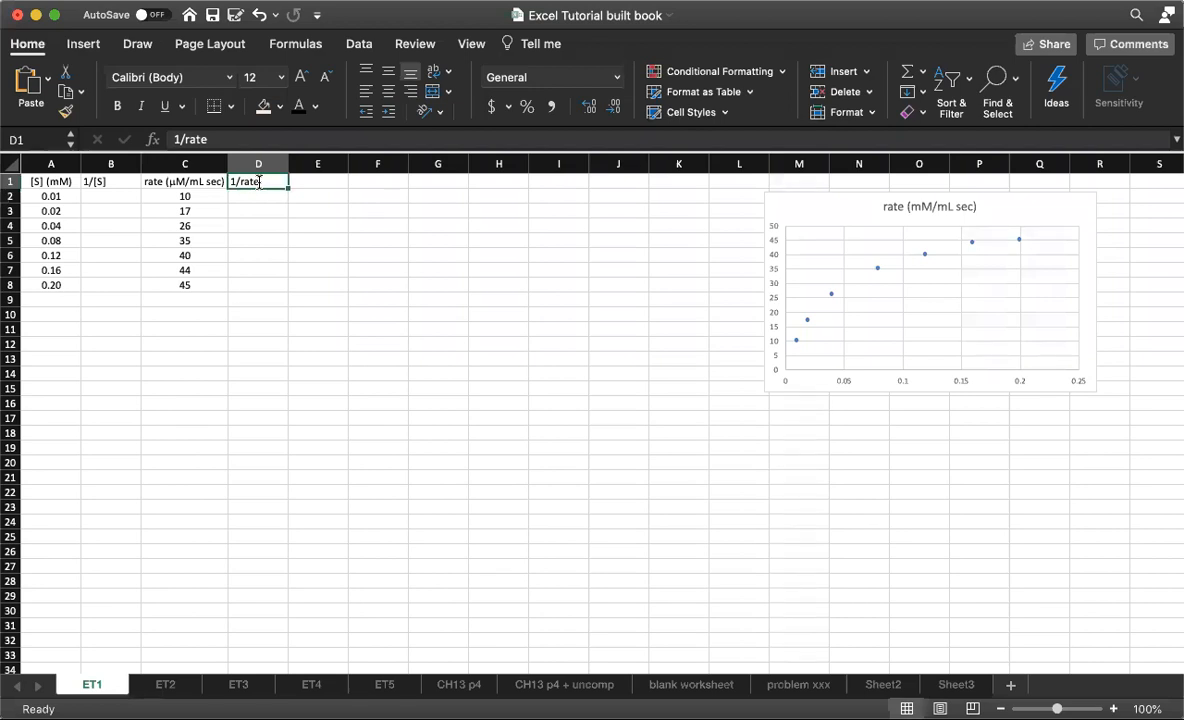
# - Enter the formula =1/A2 in cell B2 for the reciprocal of the first substrate concentration
pyautogui.click(116, 194)
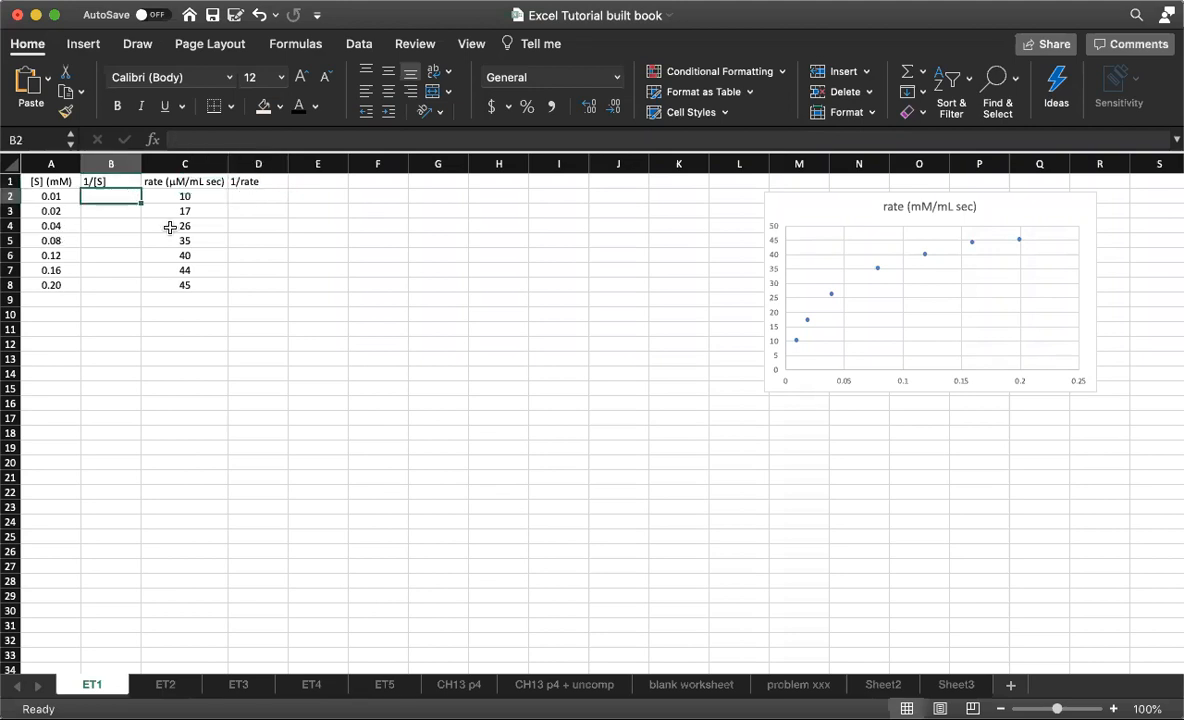
pyautogui.write('=')
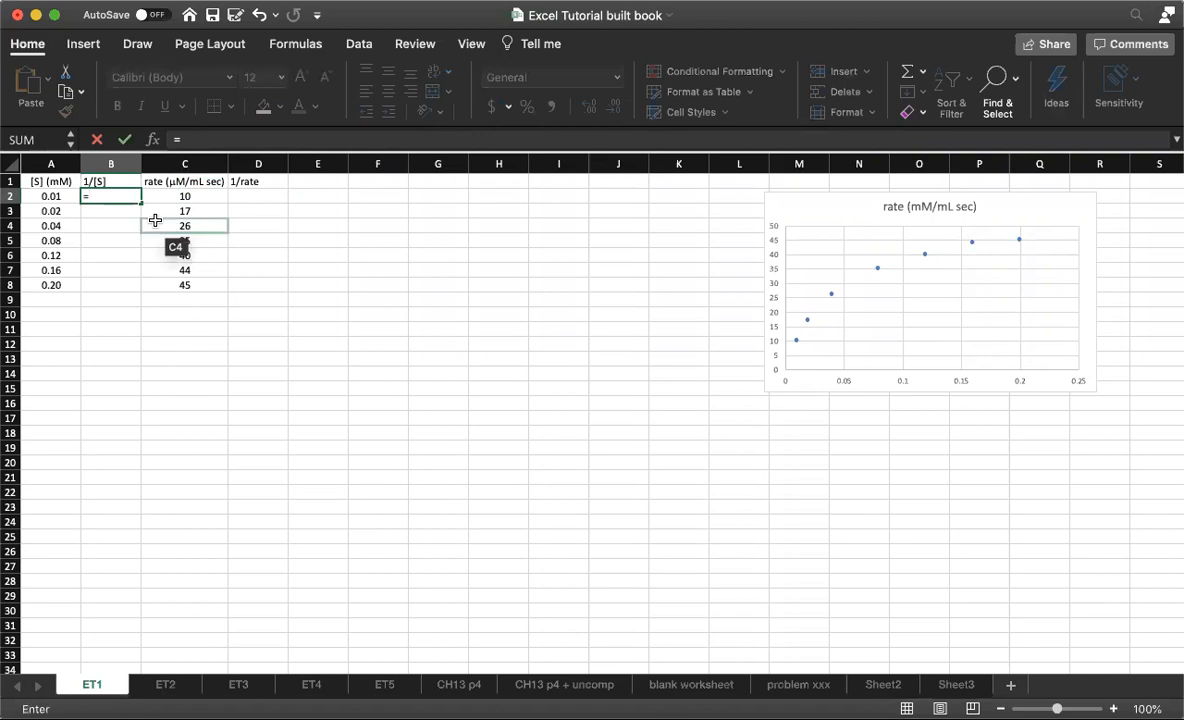
pyautogui.write('1/')
pyautogui.click(45, 197)
pyautogui.press('Return')
# - Enter the formula =1/C2 in cell D2 for the reciprocal of the first rate
pyautogui.press('Up')
pyautogui.press('Right')
pyautogui.press('Right')
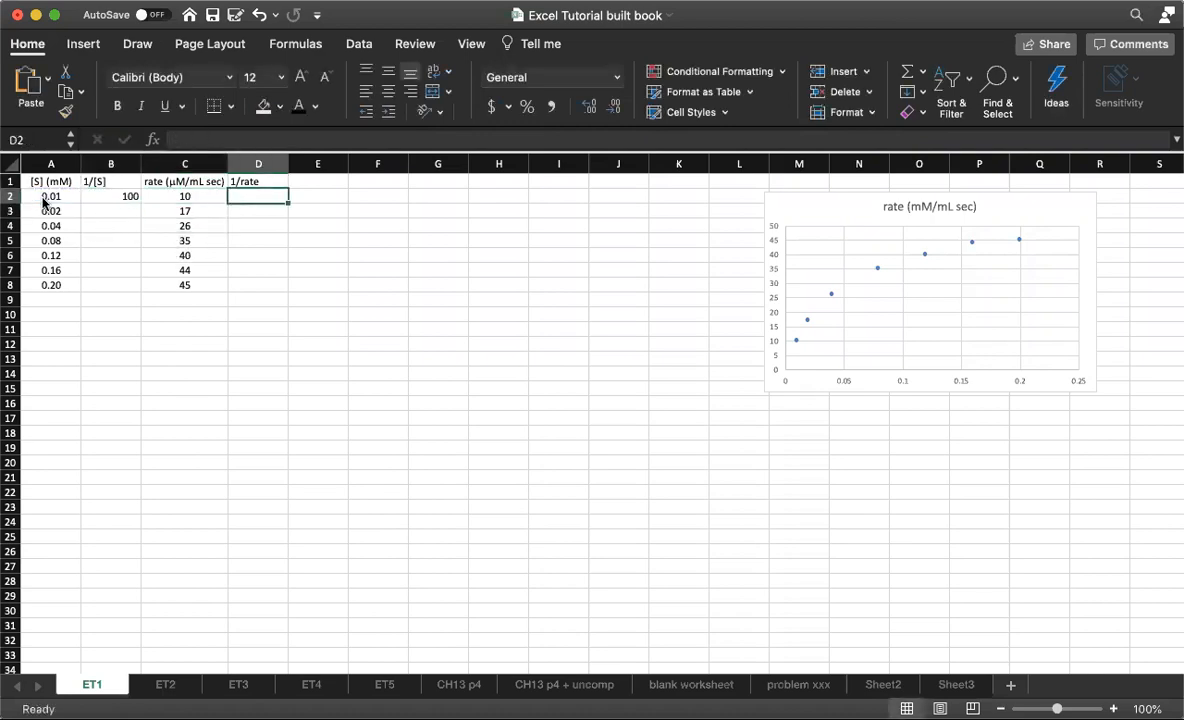
pyautogui.write('=1/')
pyautogui.click(165, 197)
pyautogui.press('Return')
# - Copy the 1/[S] formula from B2 into cells B3:B8
pyautogui.press('Up')
pyautogui.press('Left')
pyautogui.press('Left')
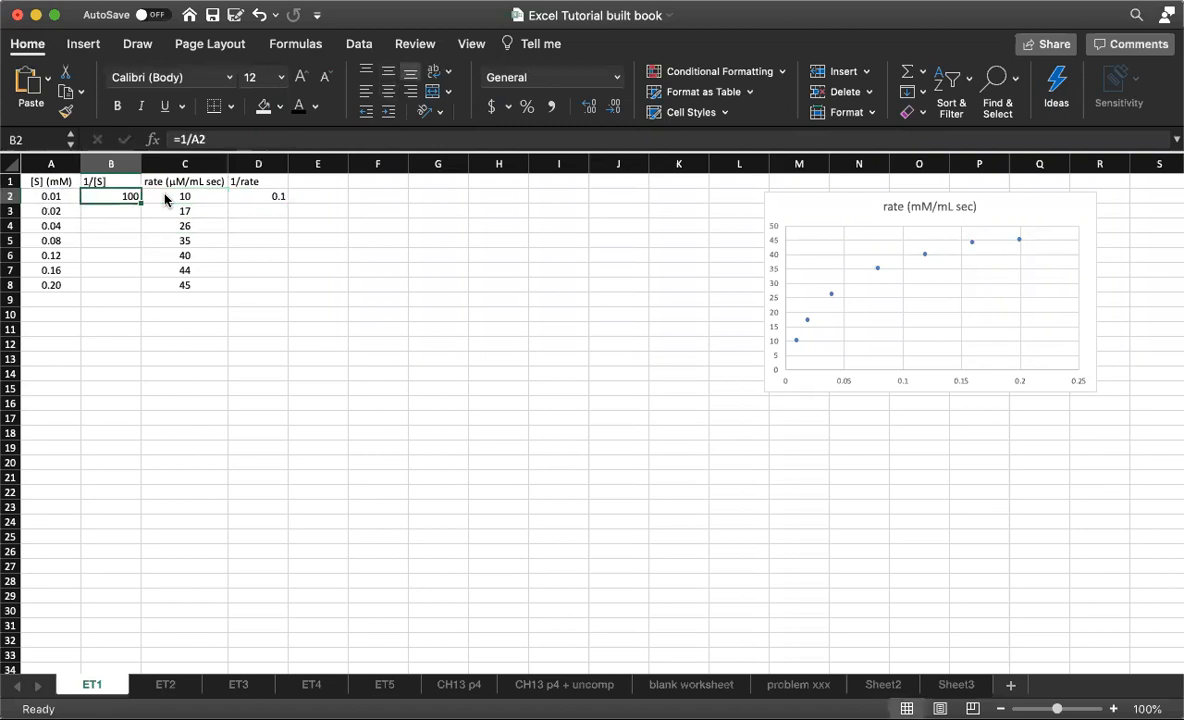
pyautogui.press('super+c')
pyautogui.press('Down')
pyautogui.hotkey('shift', 'Down')
pyautogui.hotkey('shift', 'Down')
pyautogui.hotkey('shift', 'Down')
pyautogui.hotkey('shift', 'Down')
pyautogui.hotkey('shift', 'Down')
pyautogui.press('super+v')
# - Copy the 1/rate formula from D2 into cells D3:D8
pyautogui.press('Right')
pyautogui.press('Right')
pyautogui.press('Right')
pyautogui.press('Left')
pyautogui.press('Up')
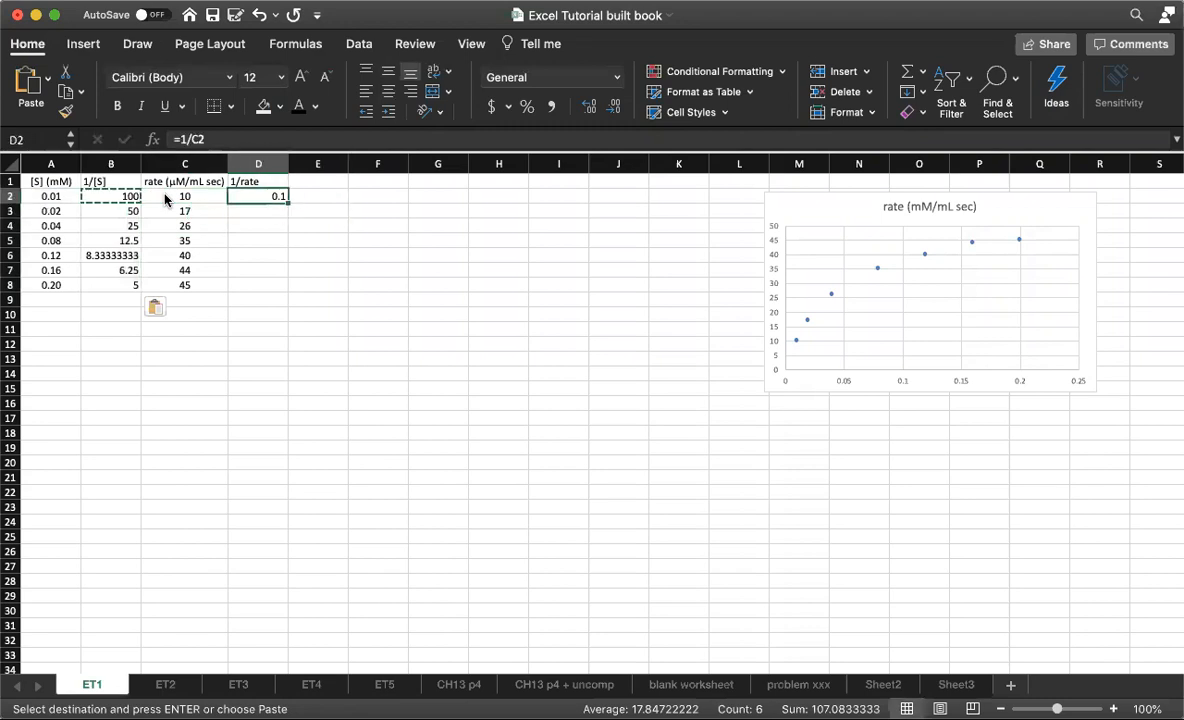
pyautogui.press('super+c')
pyautogui.press('Down')
pyautogui.hotkey('shift', 'Down')
pyautogui.hotkey('shift', 'Down')
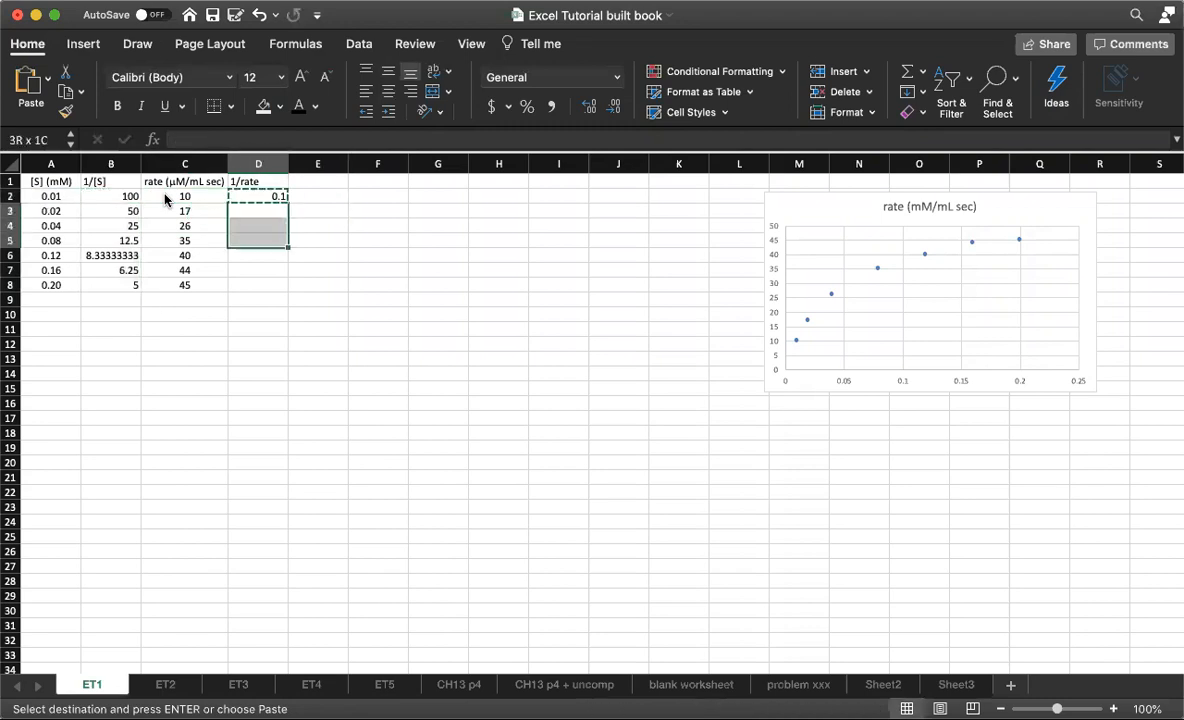
pyautogui.hotkey('shift', 'Down')
pyautogui.hotkey('shift', 'Down')
pyautogui.hotkey('shift', 'Down')
pyautogui.press('super+v')
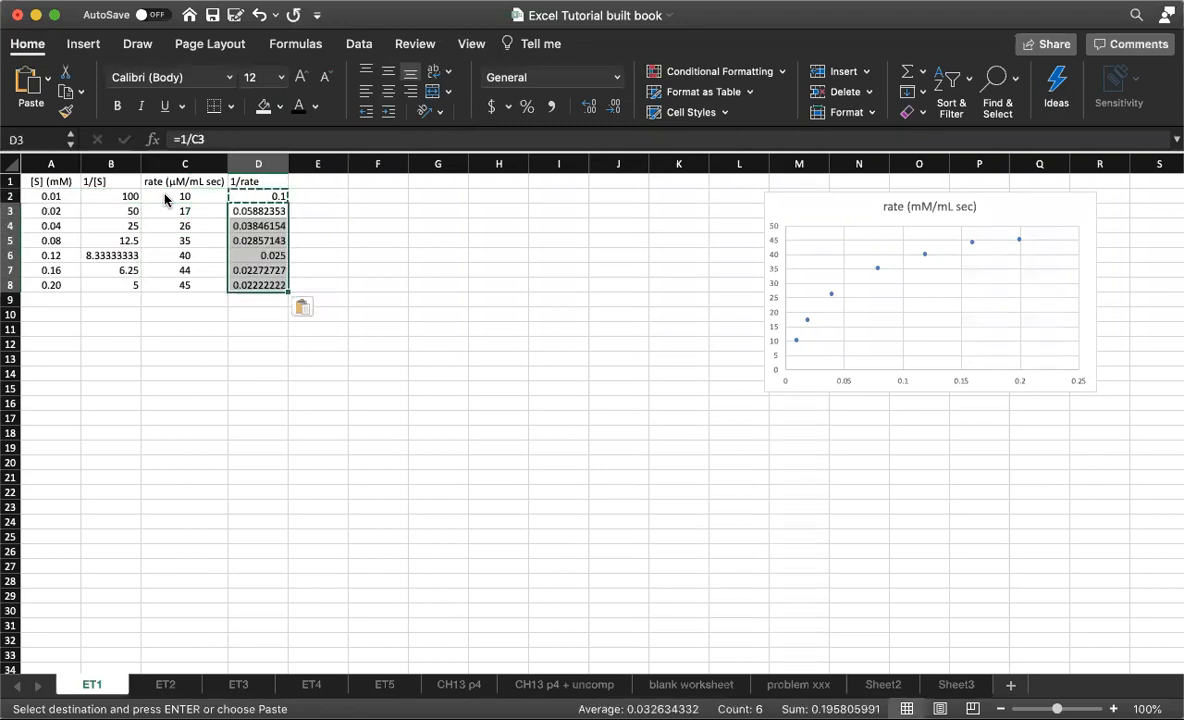
pyautogui.press('Escape')
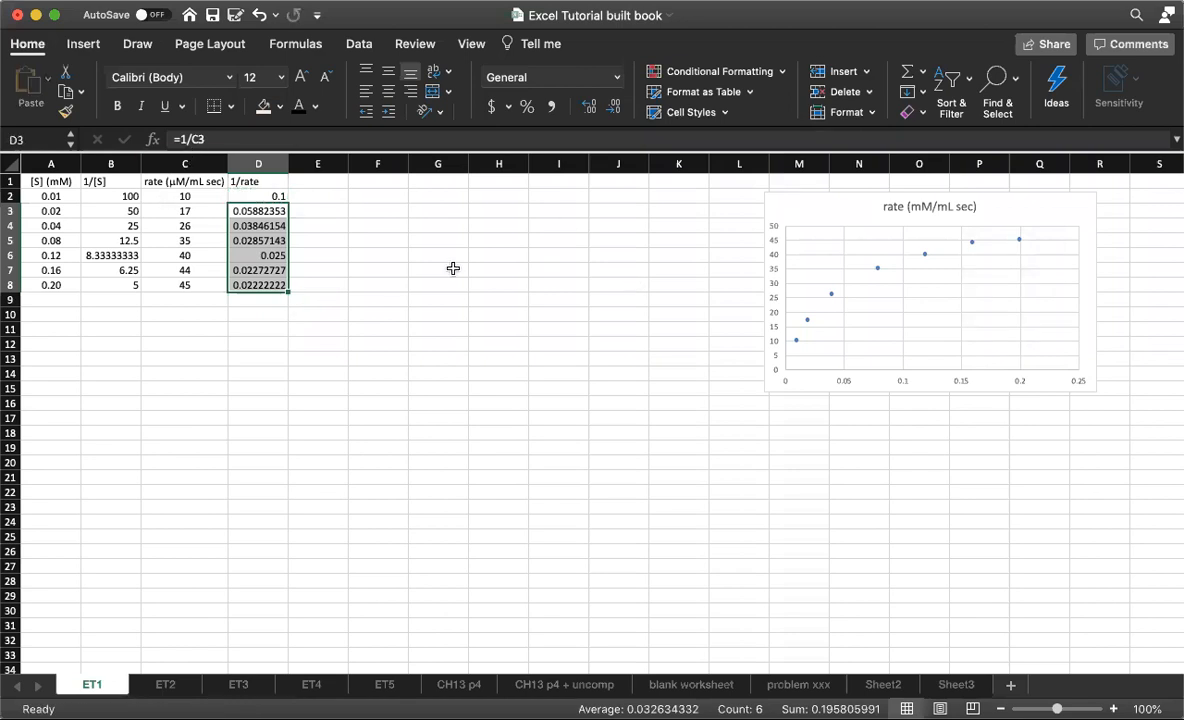
# - Insert a scatter chart of 1/rate against 1/[S] from B1:B8 and D1:D8, and place it between the data and the first chart
pyautogui.moveTo(105, 181); pyautogui.dragTo(111, 282)
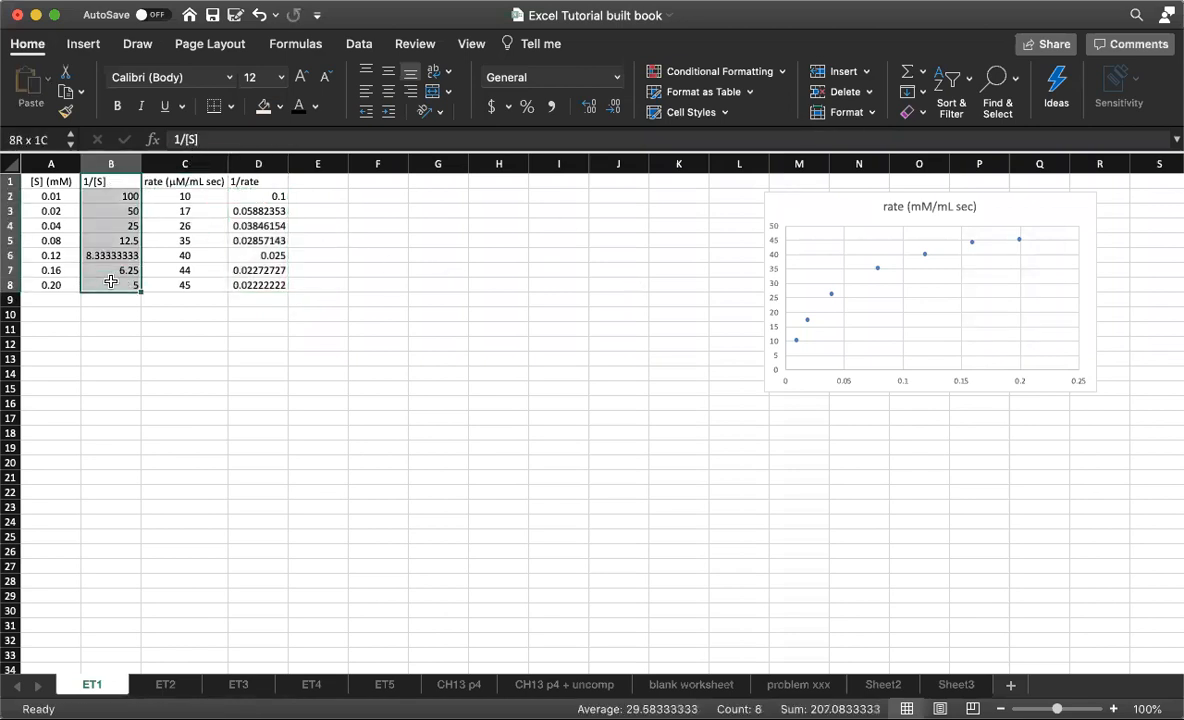
pyautogui.keyDown('super'); pyautogui.moveTo(244, 181); pyautogui.dragTo(259, 282); pyautogui.keyUp('super')
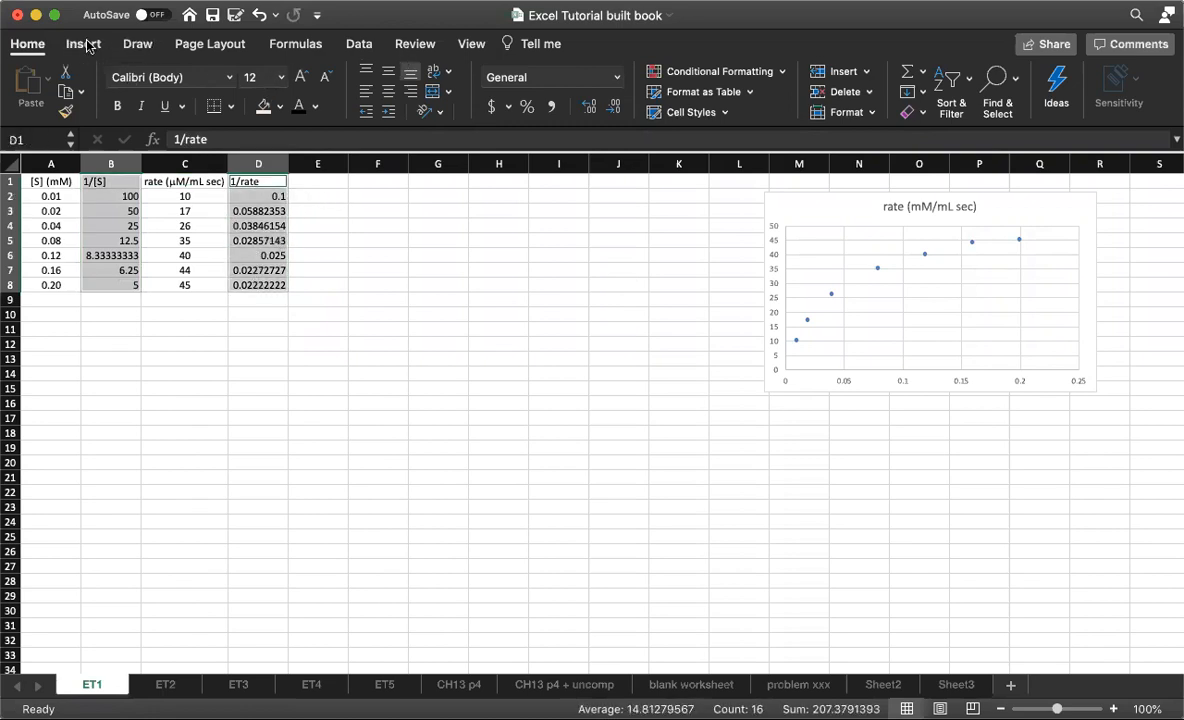
pyautogui.click(84, 44)
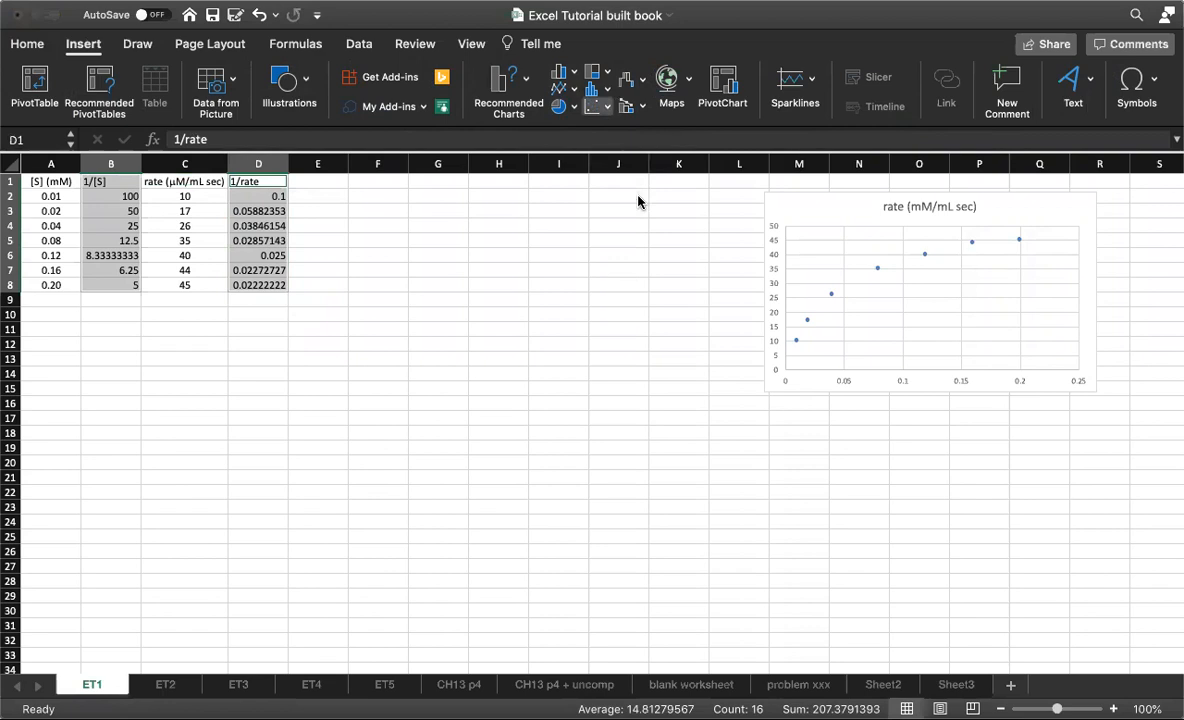
pyautogui.moveTo(650, 333); pyautogui.dragTo(563, 206)
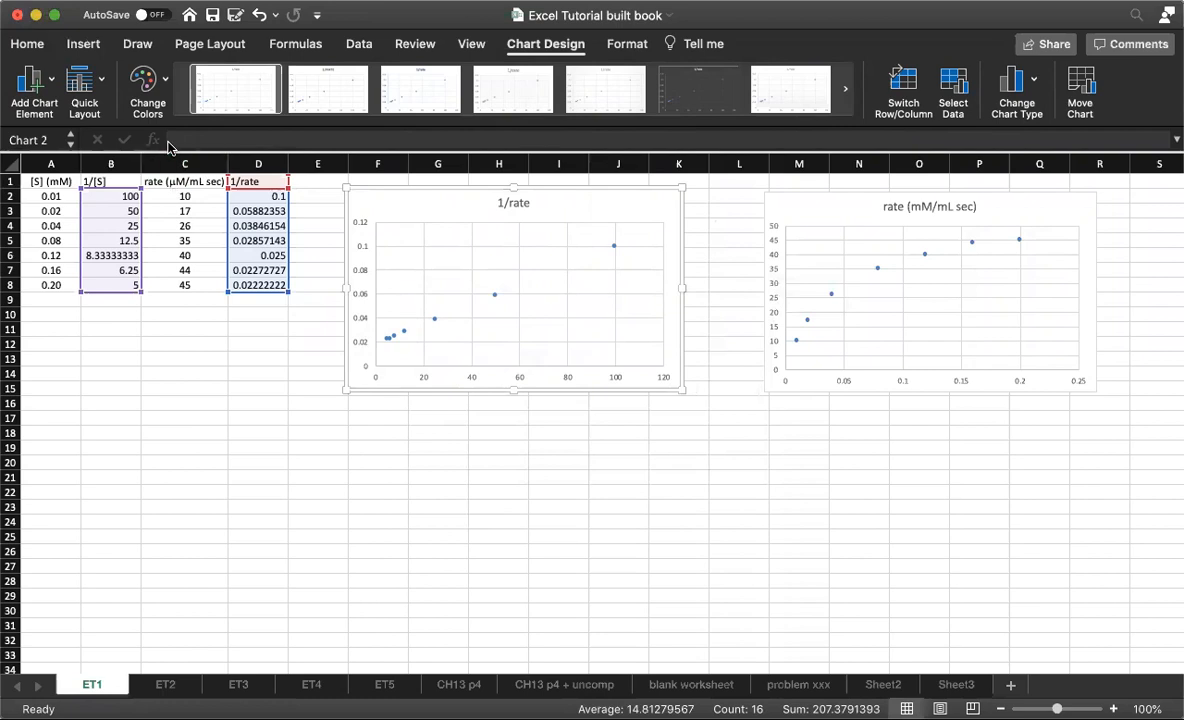
# - Add a linear trendline to the 1/rate chart and display its equation and R-squared value on the chart
pyautogui.click(46, 79)
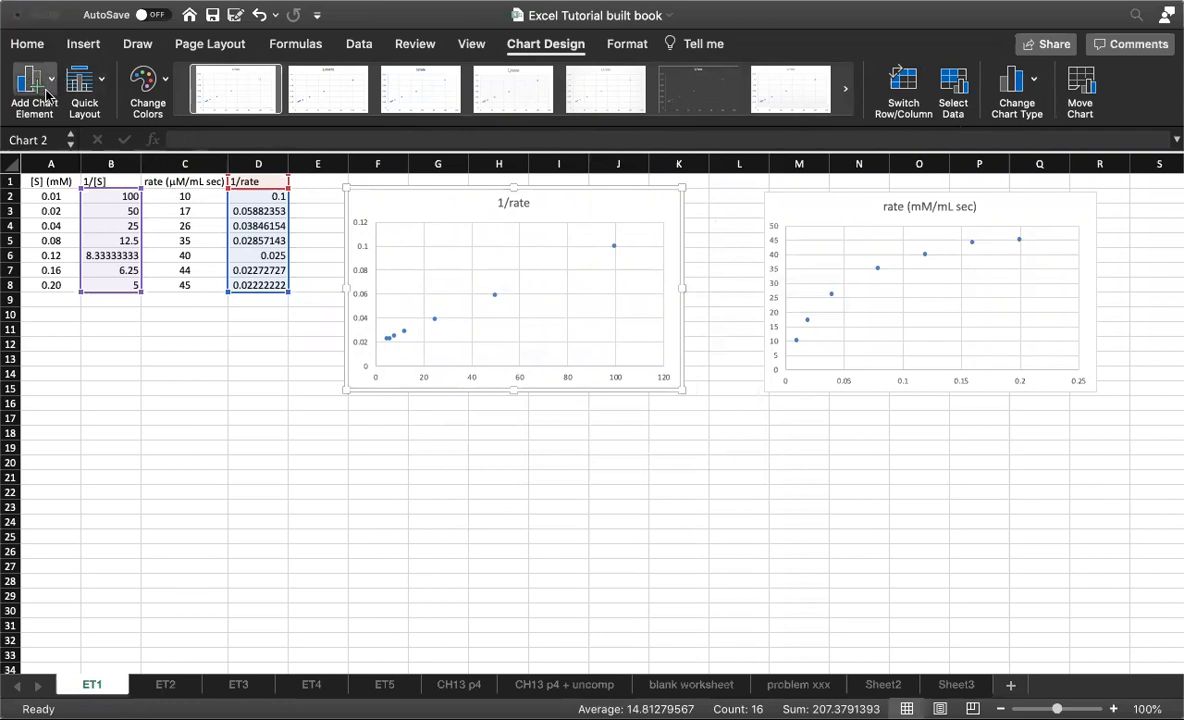
pyautogui.click(274, 355)
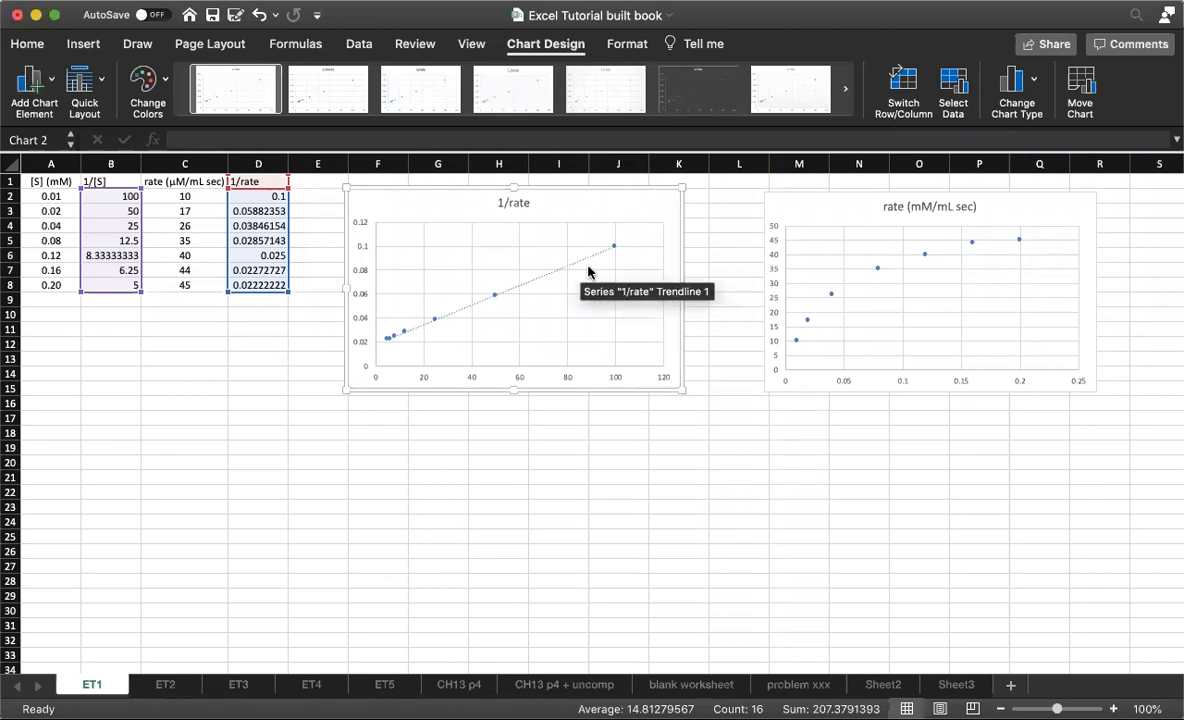
pyautogui.click(58, 85)
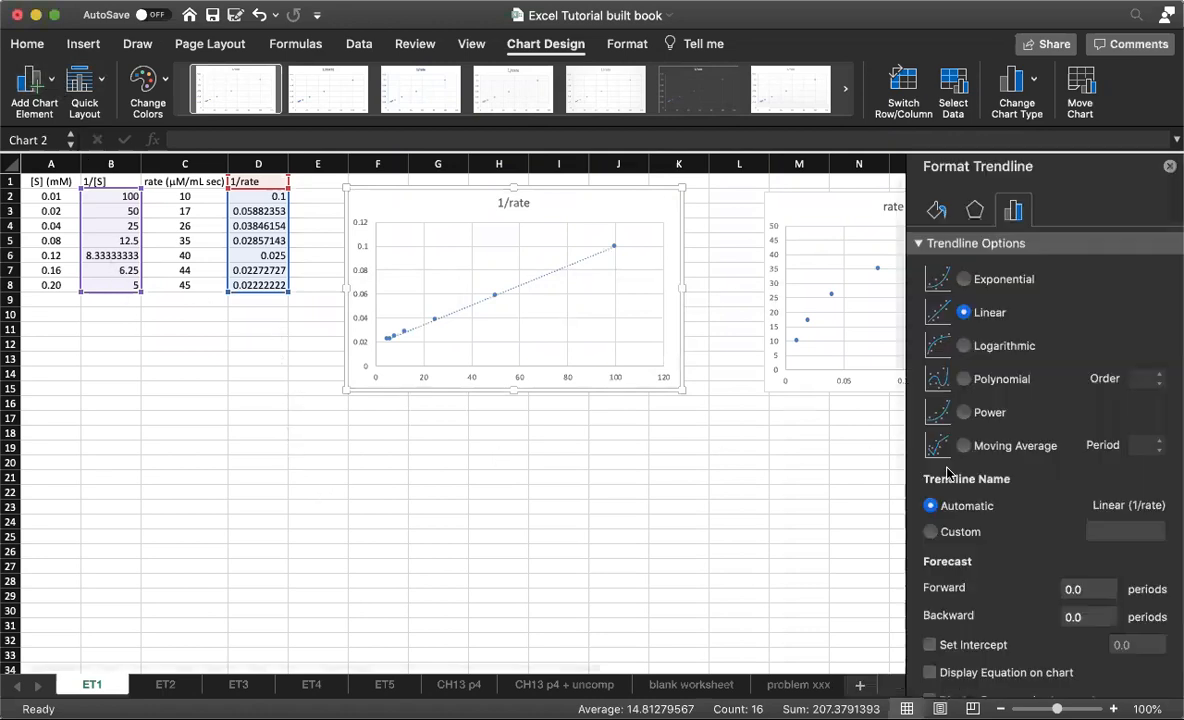
pyautogui.scroll(-2, 970, 592)
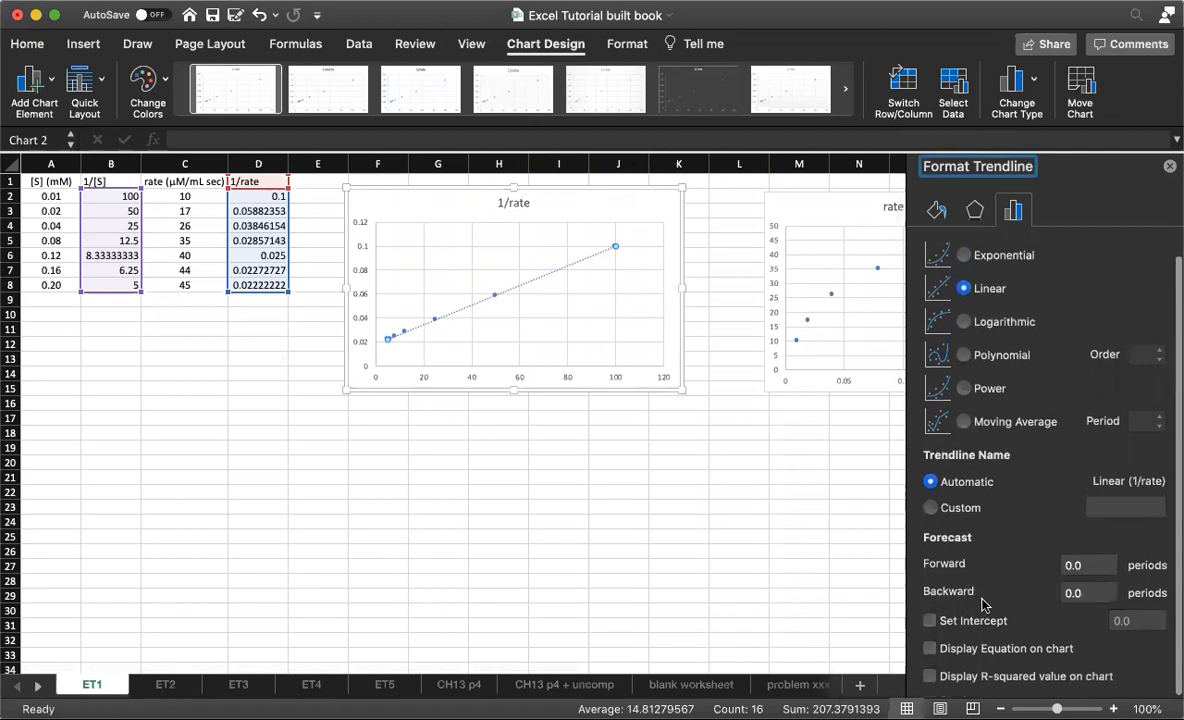
pyautogui.click(930, 649)
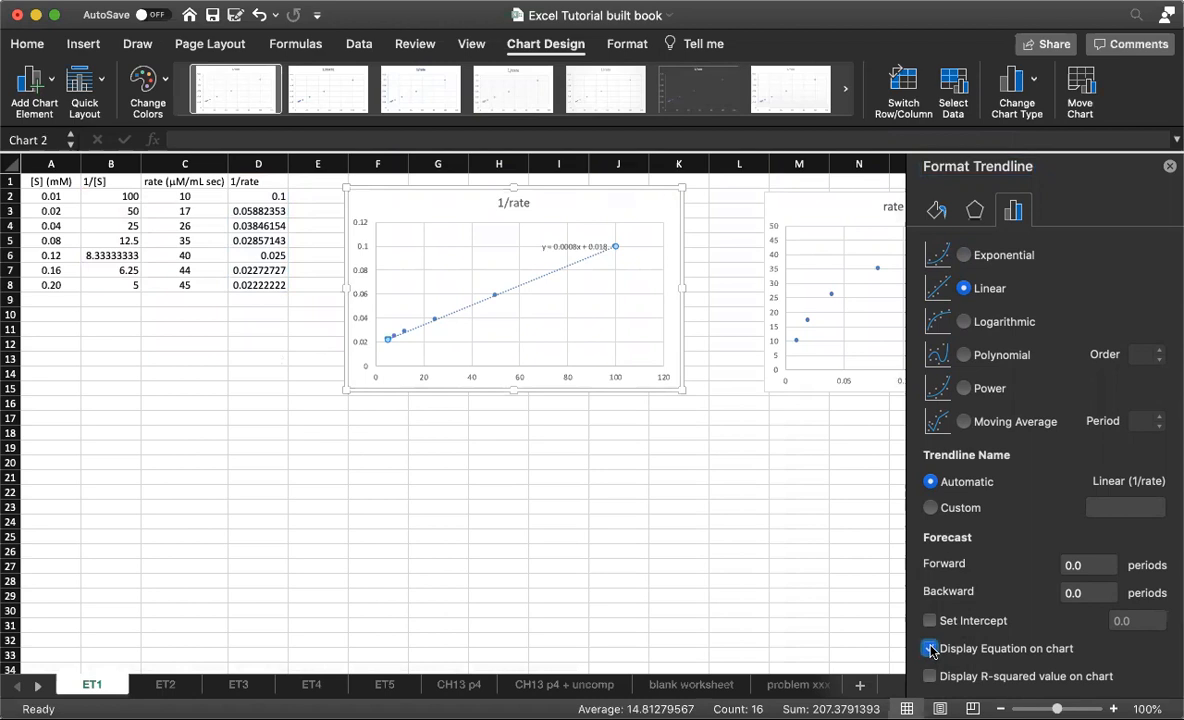
pyautogui.click(930, 649)
pyautogui.click(930, 649)
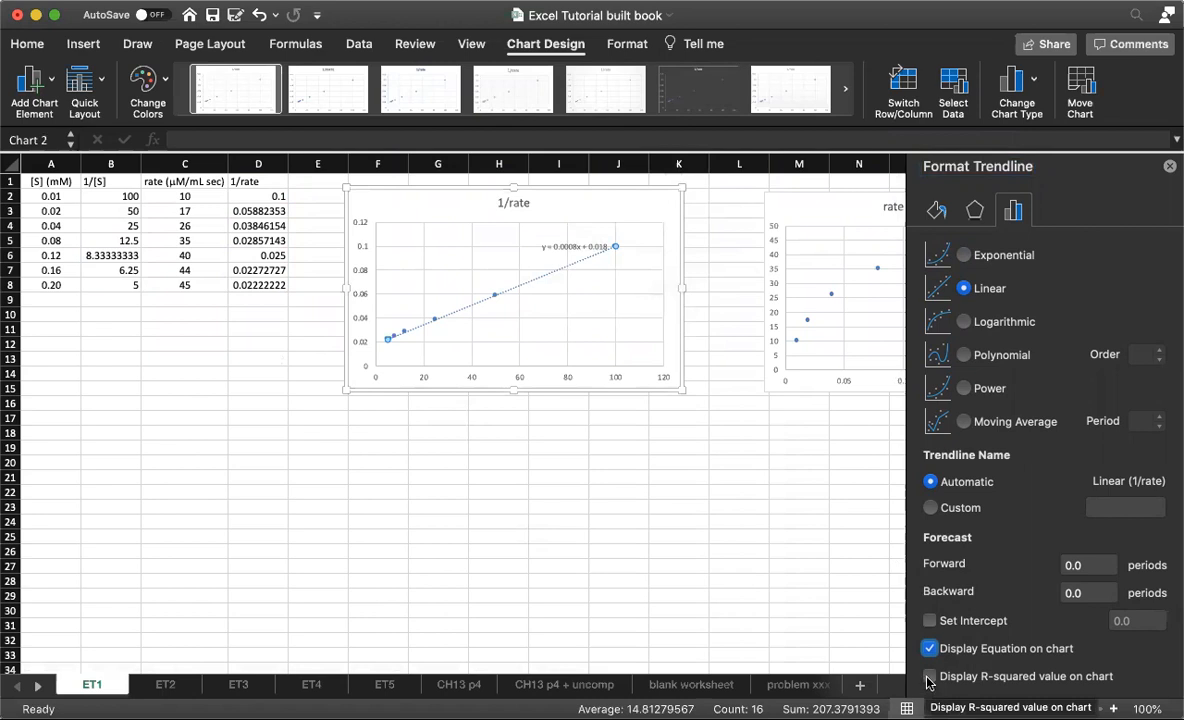
pyautogui.click(929, 678)
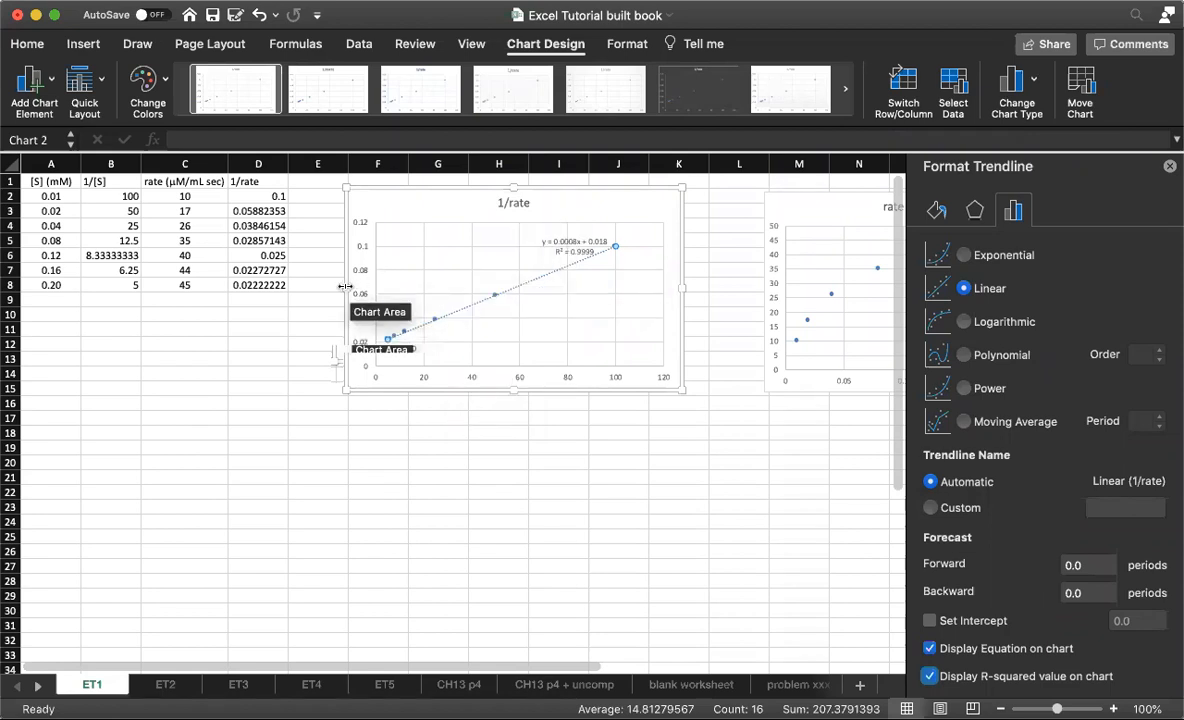
pyautogui.click(1170, 166)
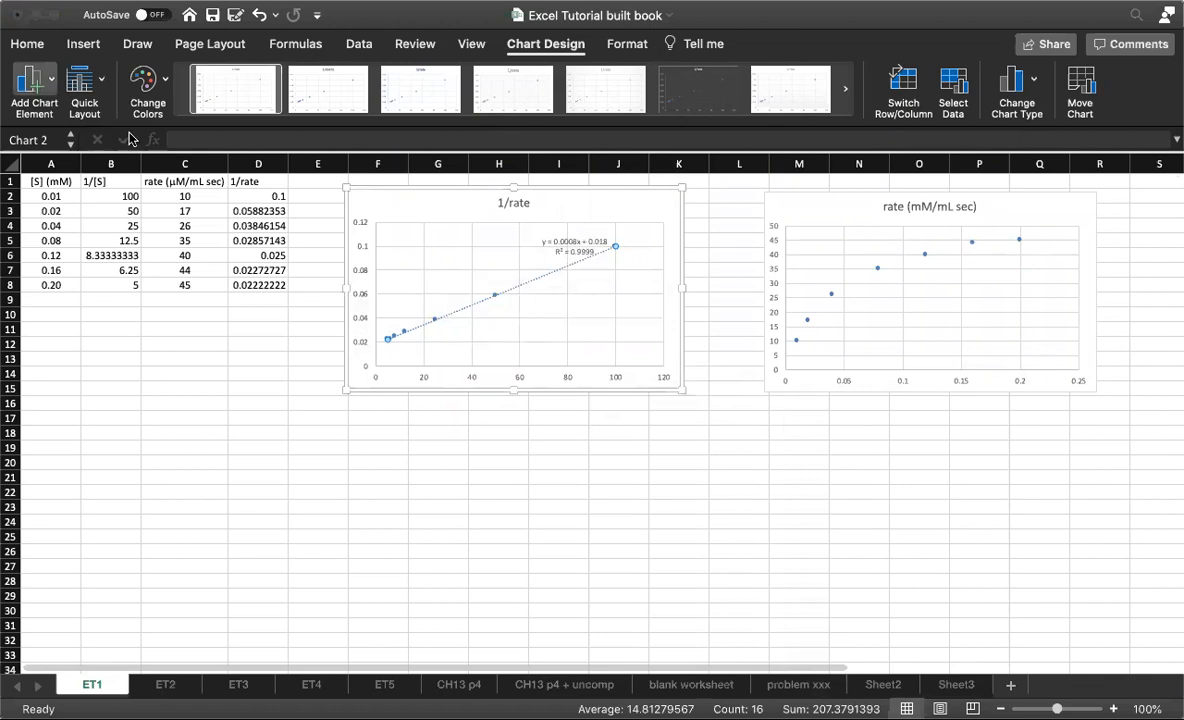
# - Add horizontal and vertical axis titles to the 1/rate chart
pyautogui.click(296, 148)
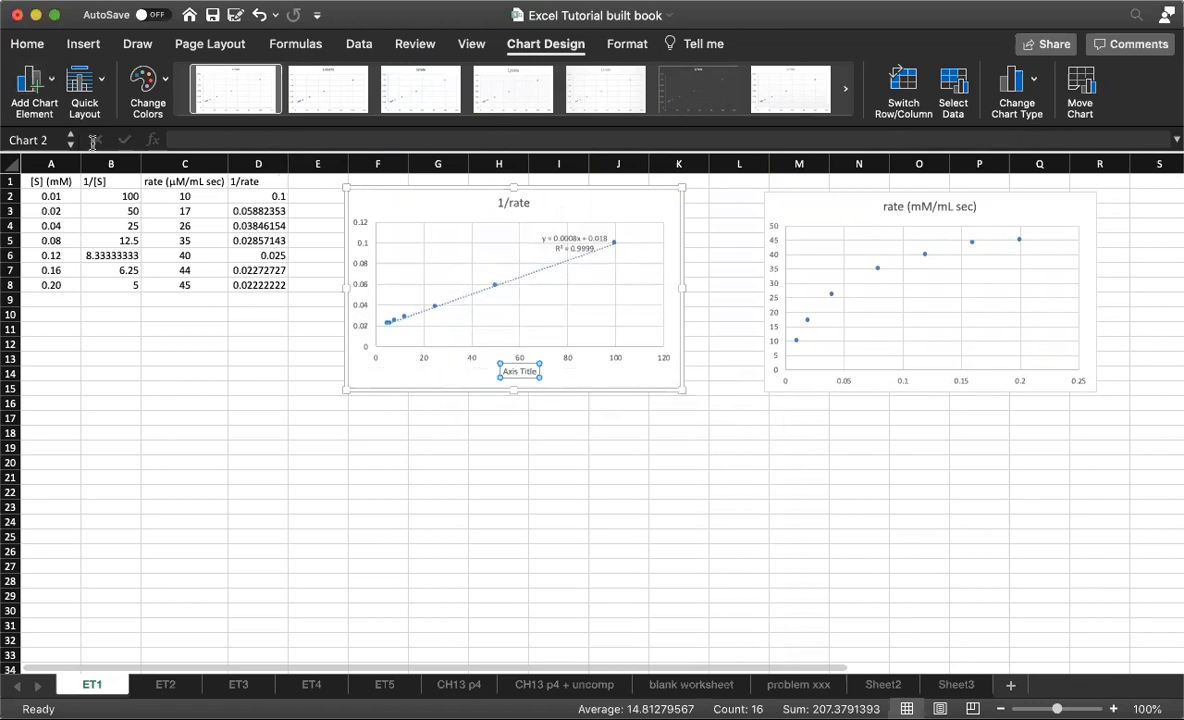
pyautogui.click(50, 82)
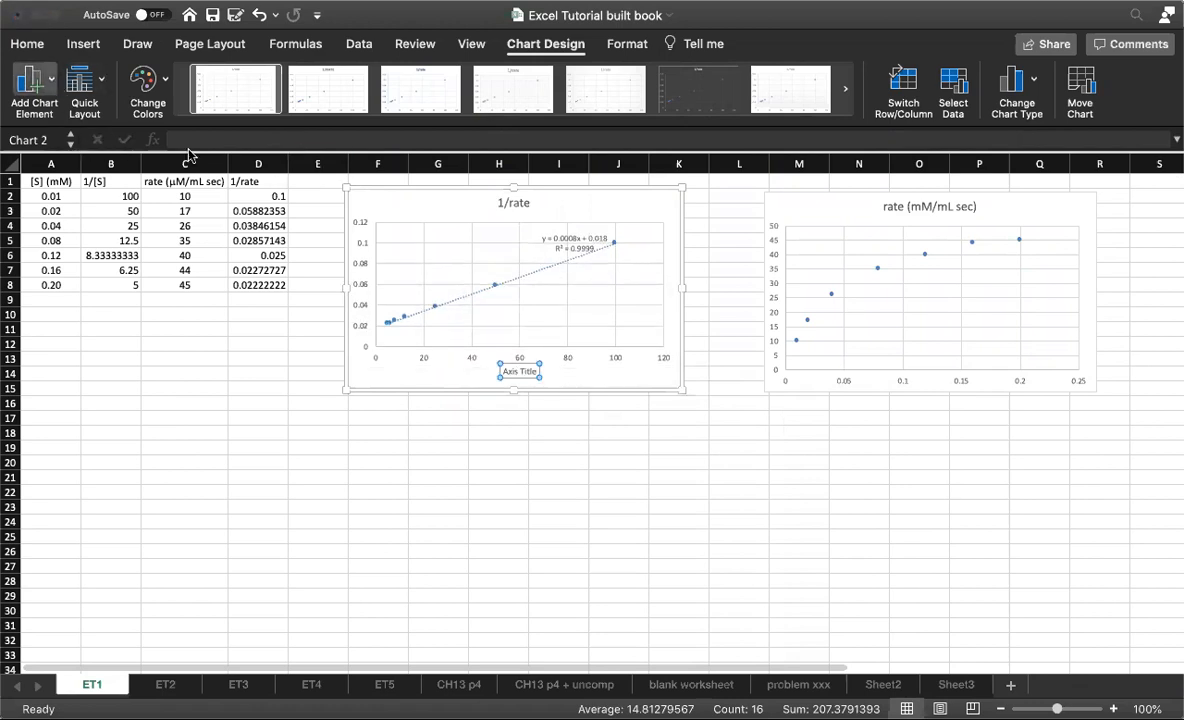
pyautogui.click(303, 250)
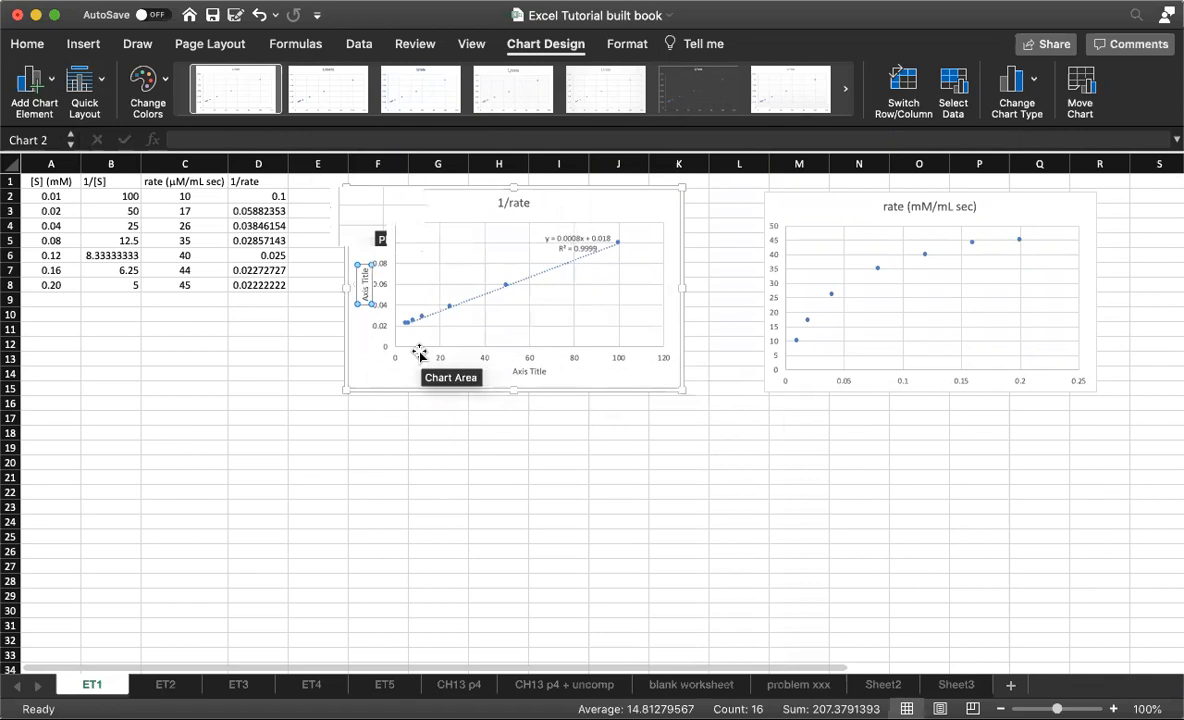
# - Change the horizontal axis title of the 1/rate chart to "1/[S] (1/nM)"
pyautogui.click(532, 372)
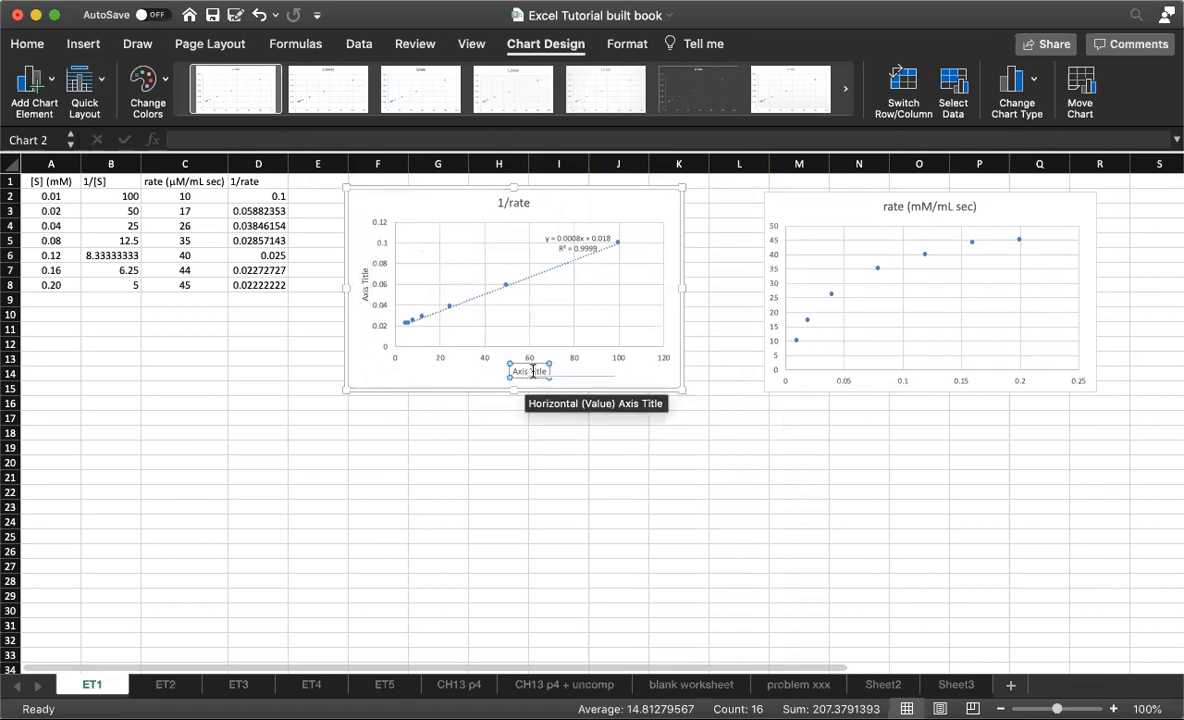
pyautogui.doubleClick(533, 371)
pyautogui.press('BackSpace')
pyautogui.press('BackSpace')
pyautogui.press('BackSpace')
pyautogui.press('BackSpace')
pyautogui.press('BackSpace')
pyautogui.press('BackSpace')
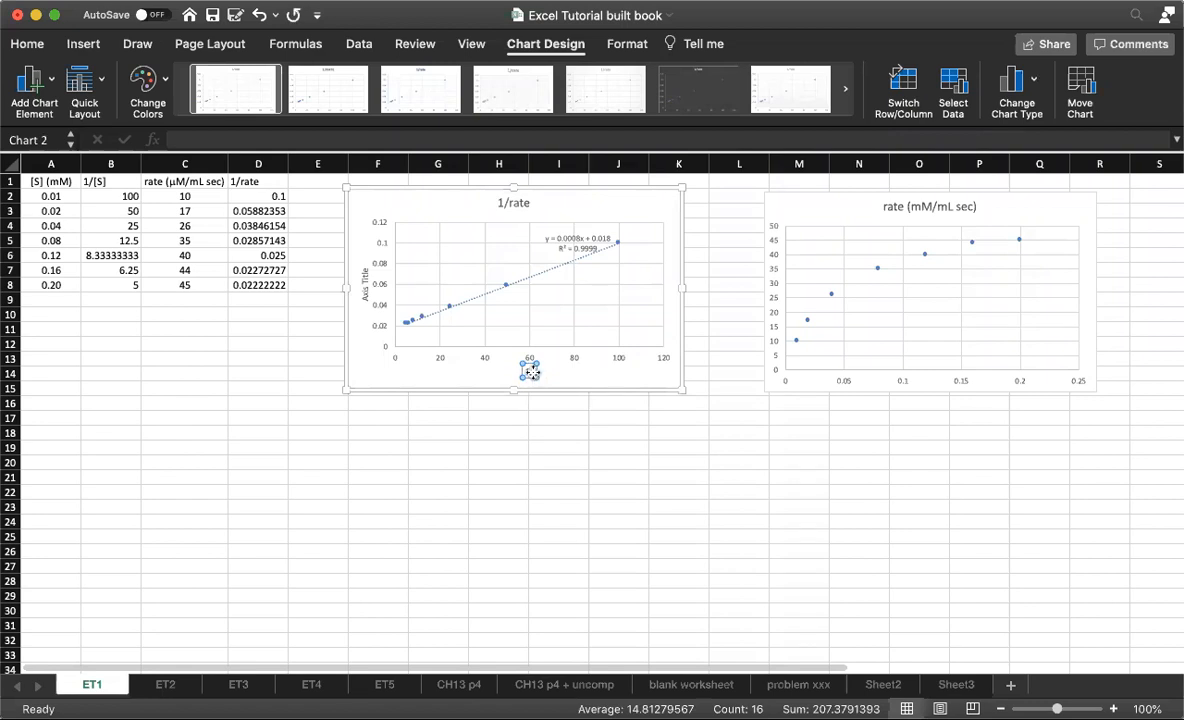
pyautogui.write('1/[S] (1/')
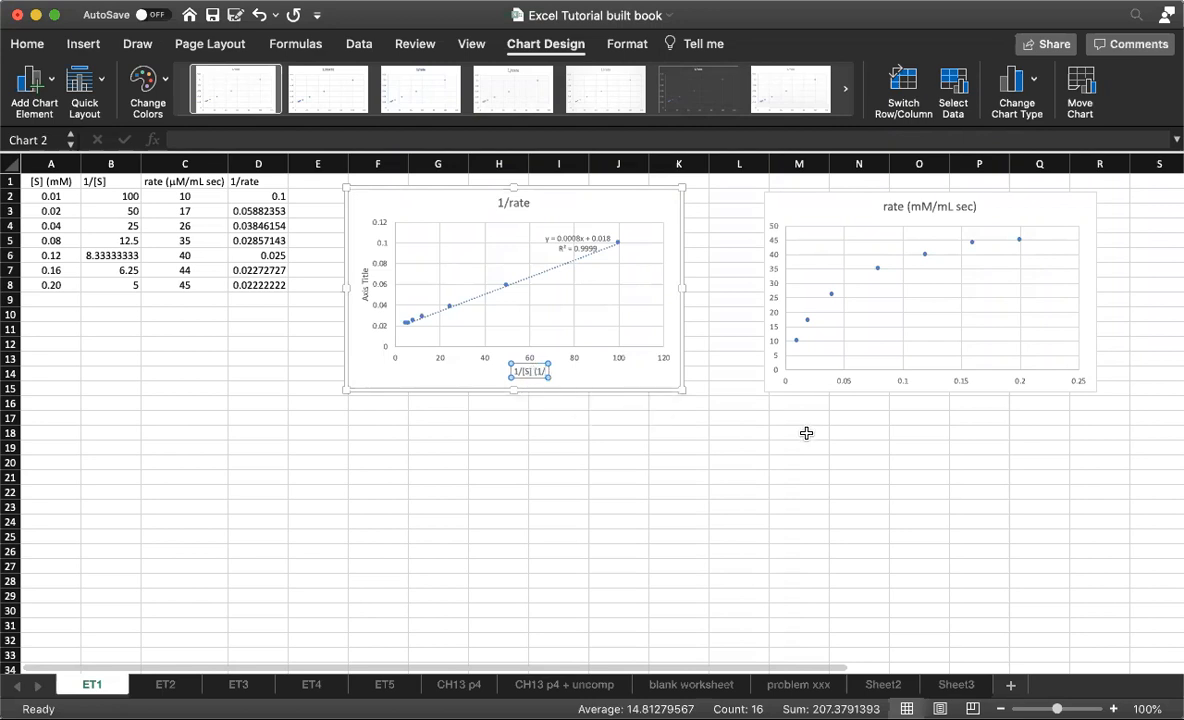
pyautogui.write('nM)')
pyautogui.press('Return')
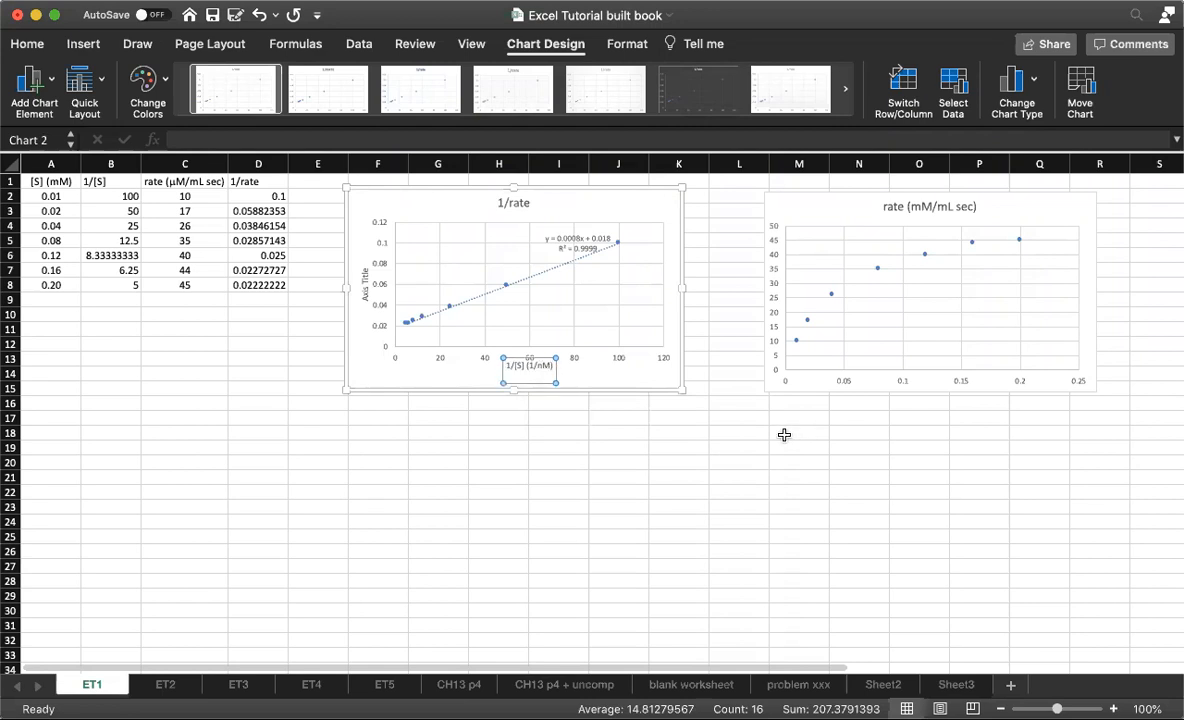
pyautogui.press('BackSpace')
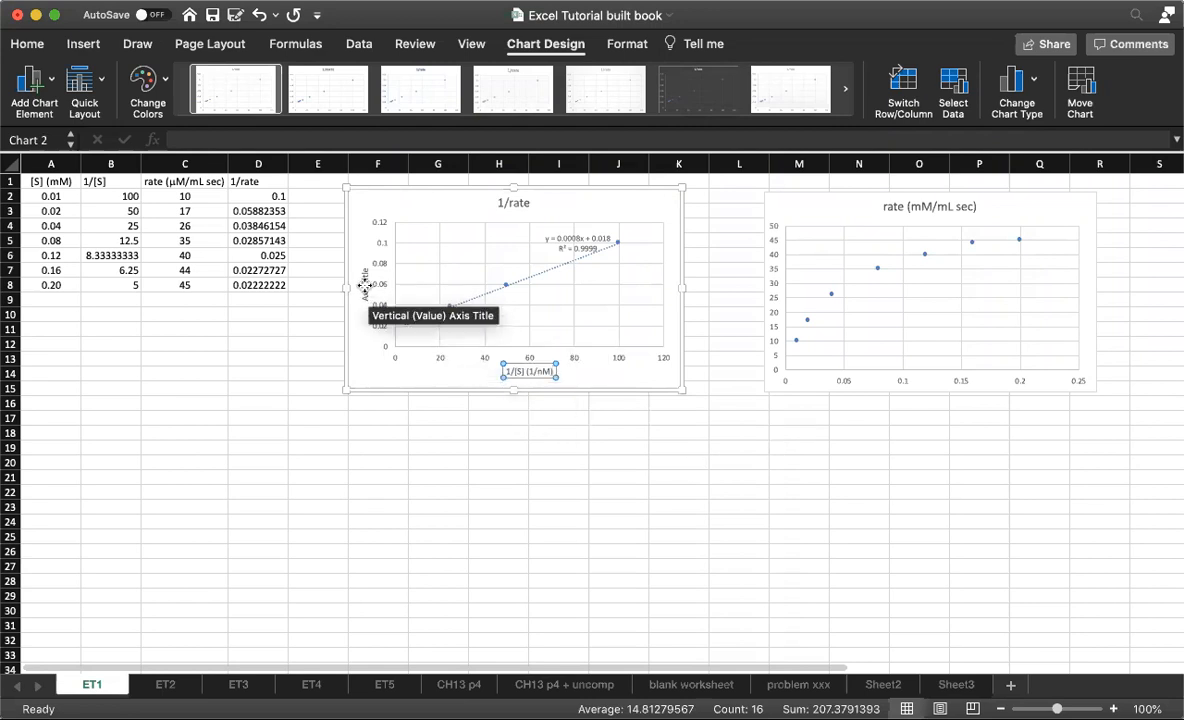
# - Change the vertical axis title of the 1/rate chart to "1/rate (1mL sec/microM)"
pyautogui.click(364, 288)
pyautogui.tripleClick(363, 289)
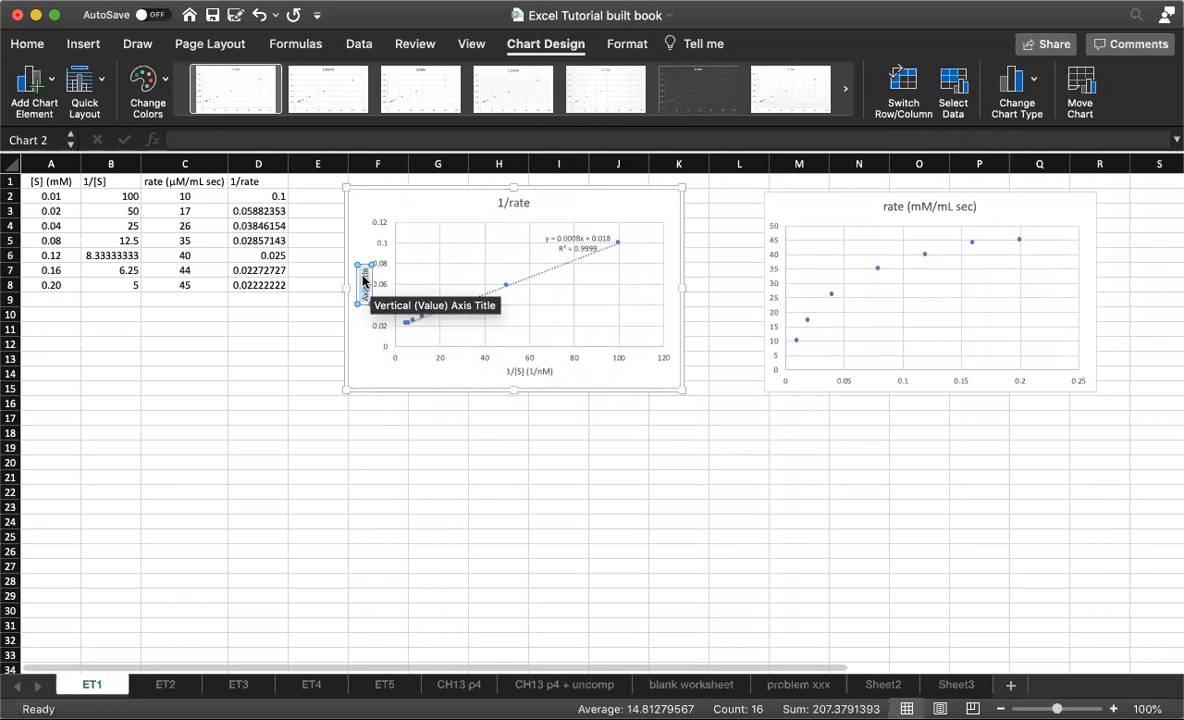
pyautogui.press('BackSpace')
pyautogui.write('1/rate')
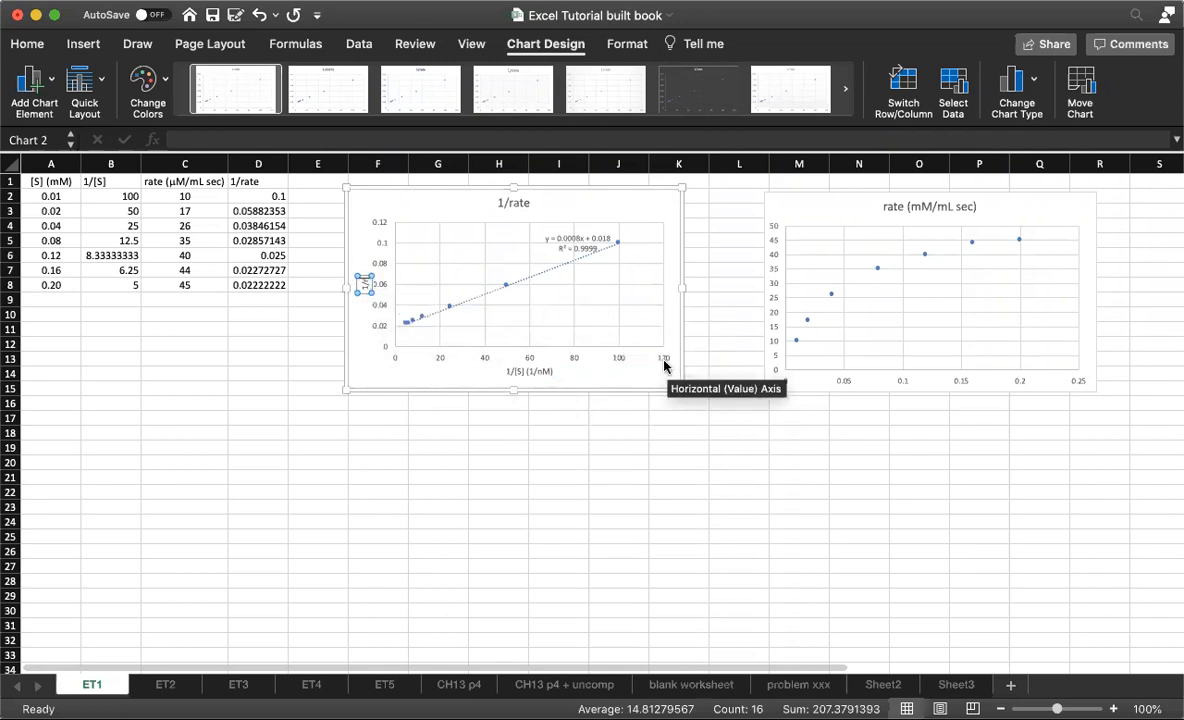
pyautogui.write(' (1mL sec')
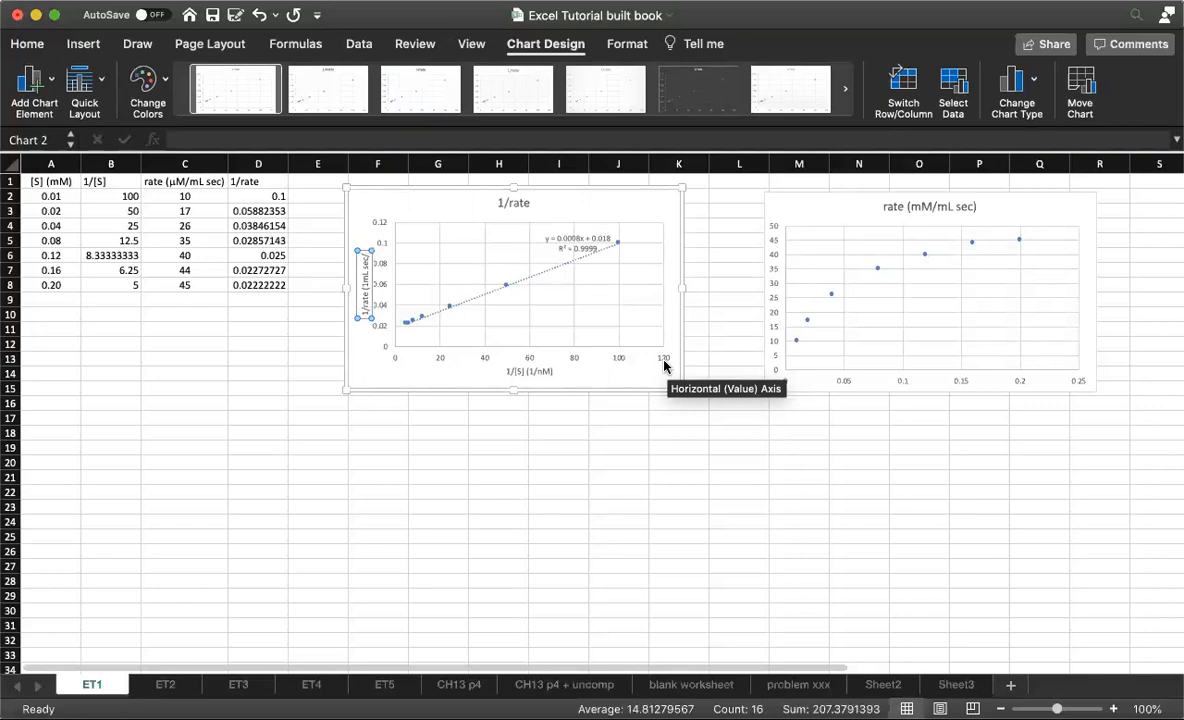
pyautogui.write('/microM)')
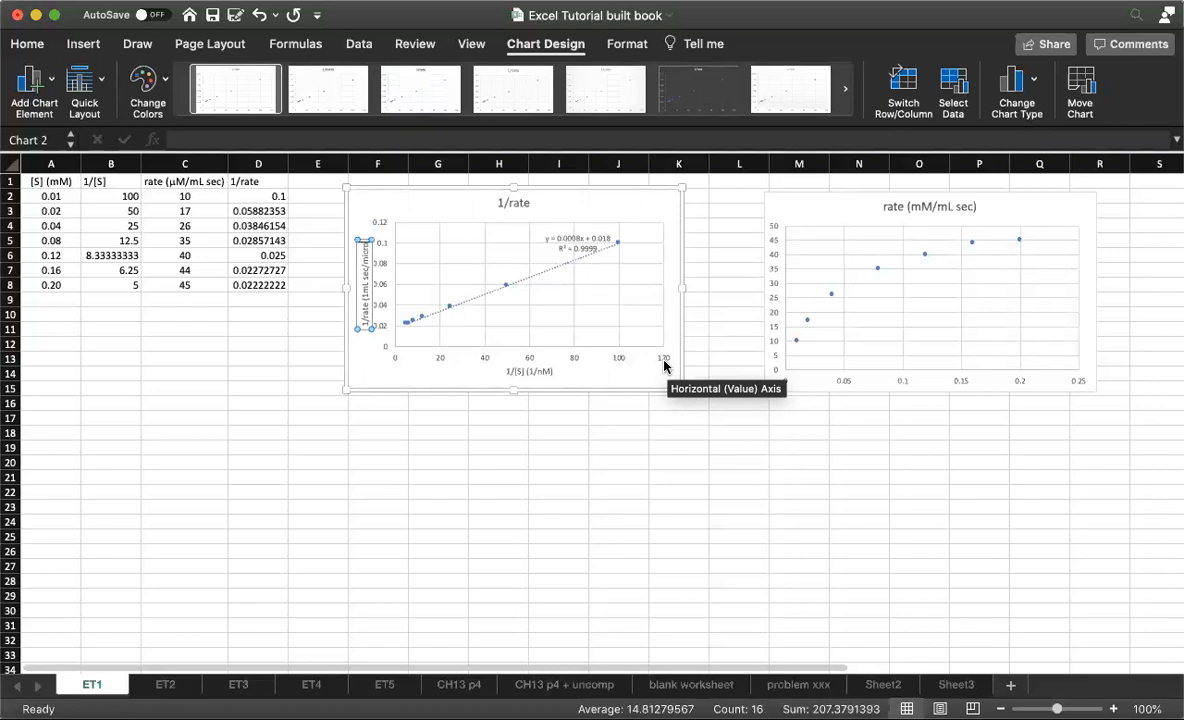
pyautogui.press('Return')
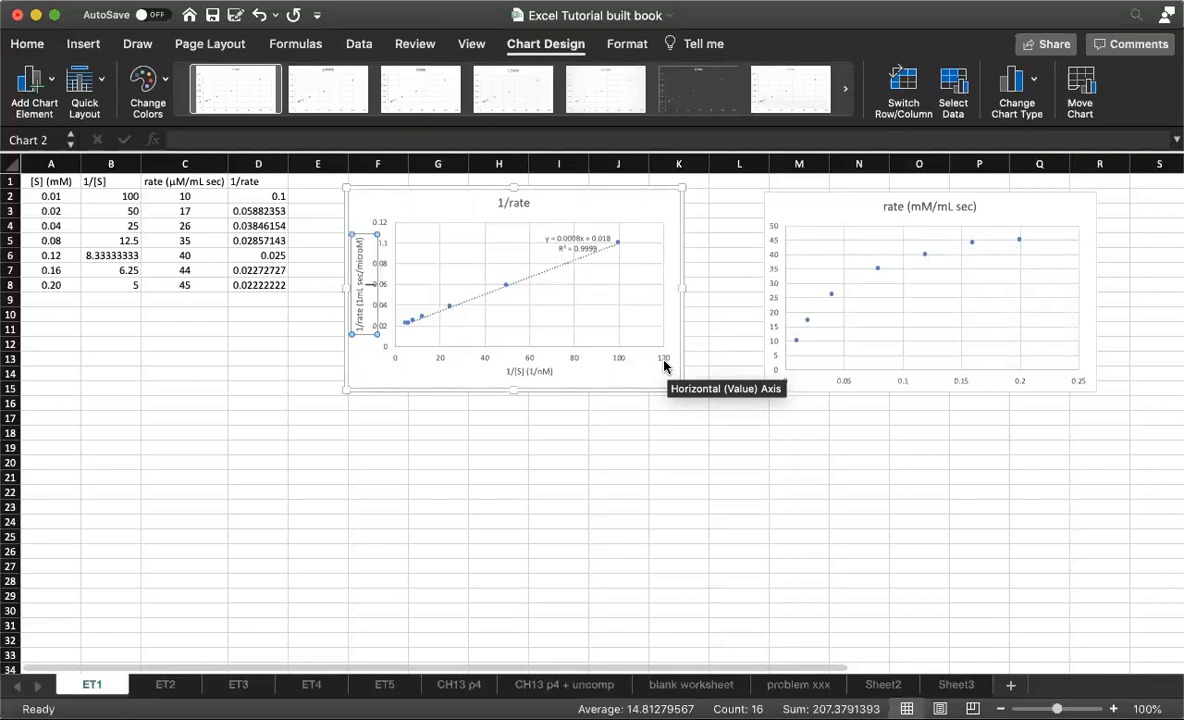
pyautogui.click(619, 492)
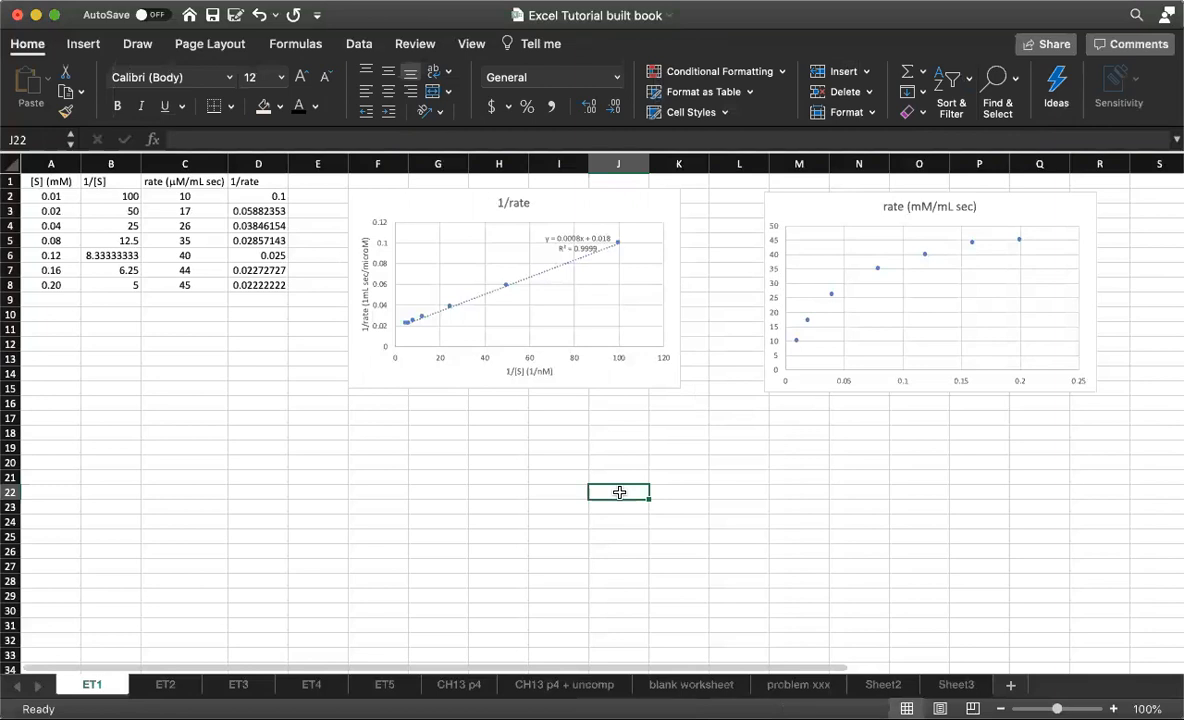
# - Replace the title of the 1/rate chart with "Lineweaver-Burke Plot"
pyautogui.click(507, 201)
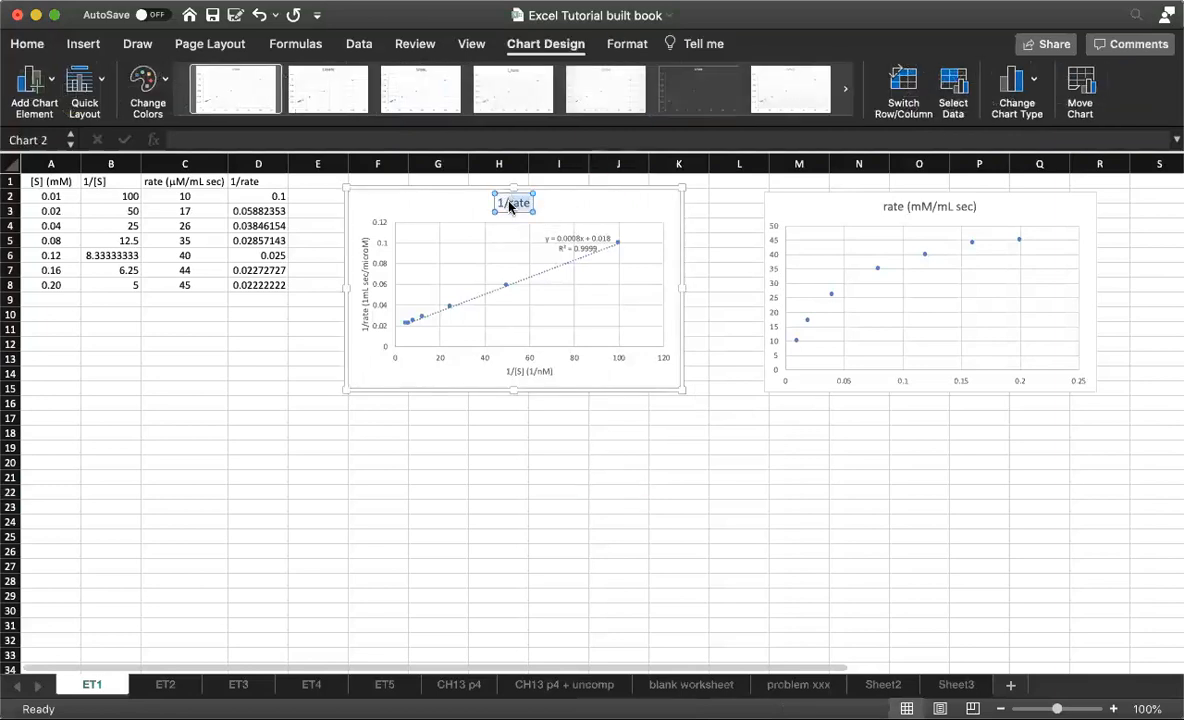
pyautogui.press('BackSpace')
pyautogui.write('Linewea')
pyautogui.press('BackSpace')
pyautogui.write('ve')
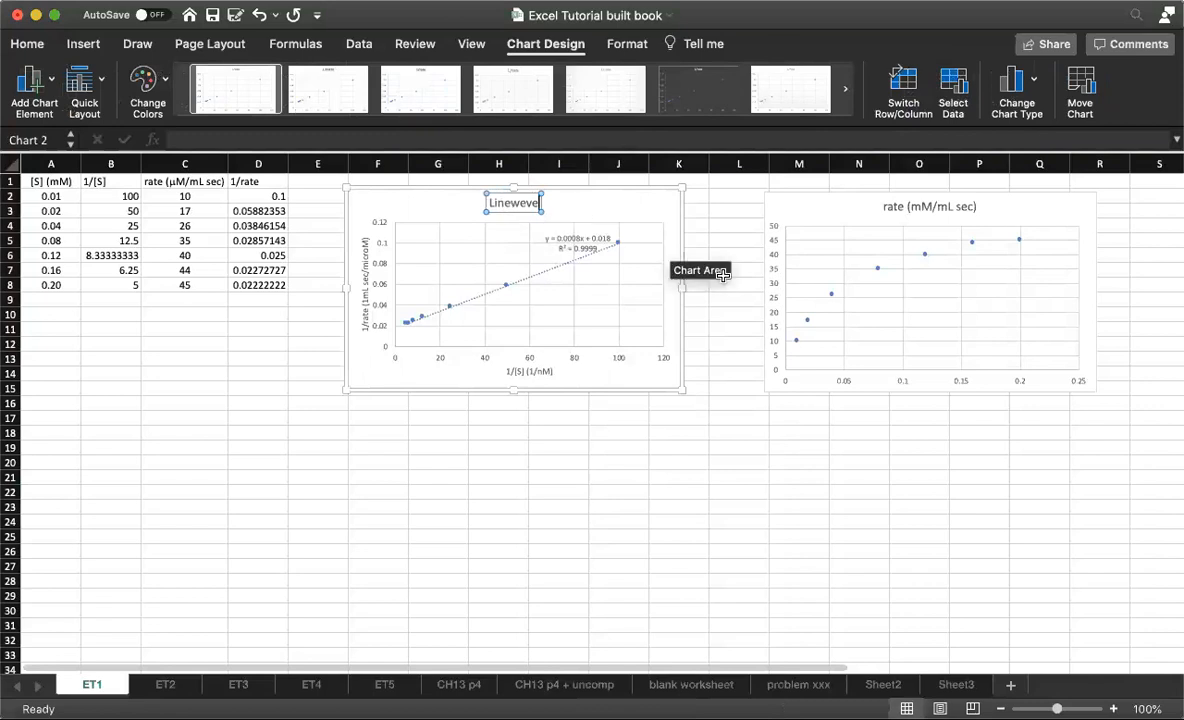
pyautogui.press('BackSpace')
pyautogui.press('BackSpace')
pyautogui.write('a')
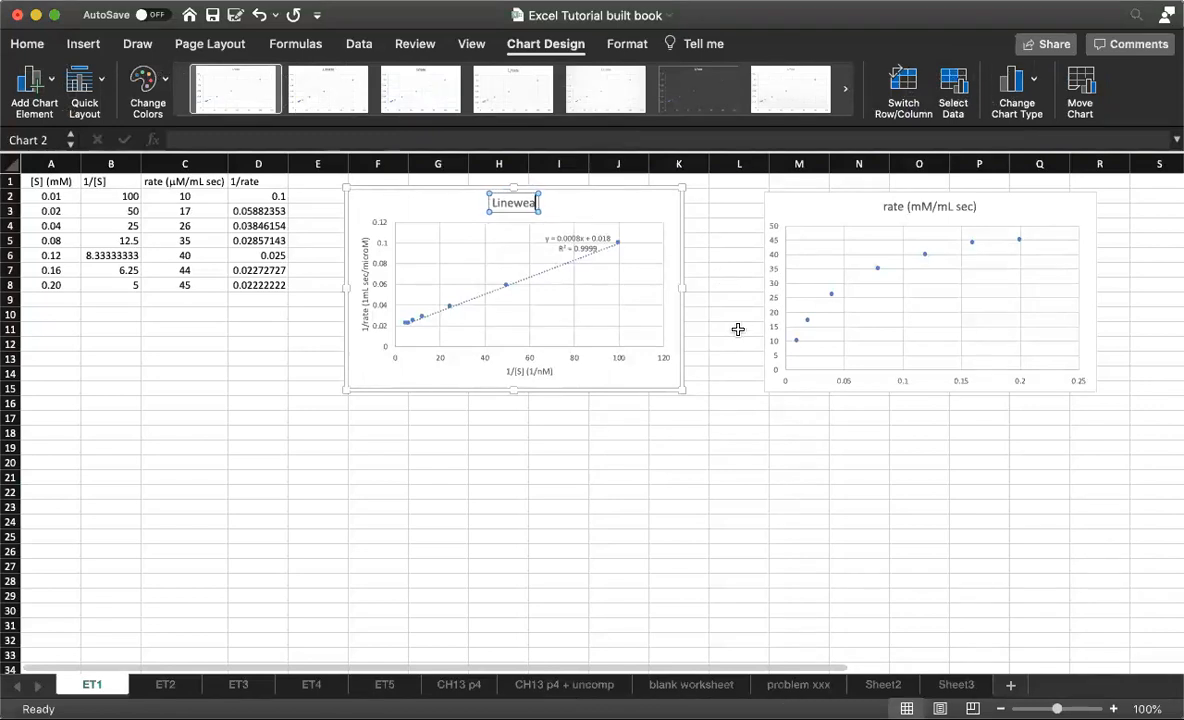
pyautogui.write('ver B')
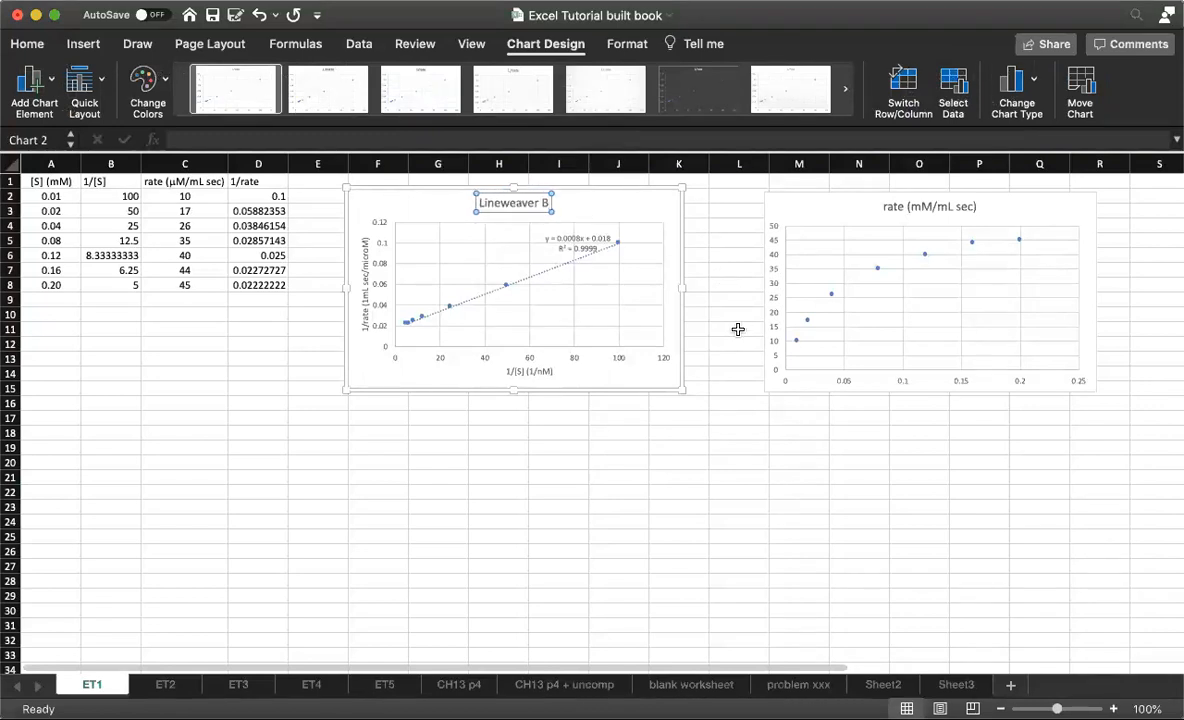
pyautogui.press('BackSpace')
pyautogui.press('BackSpace')
pyautogui.write('-')
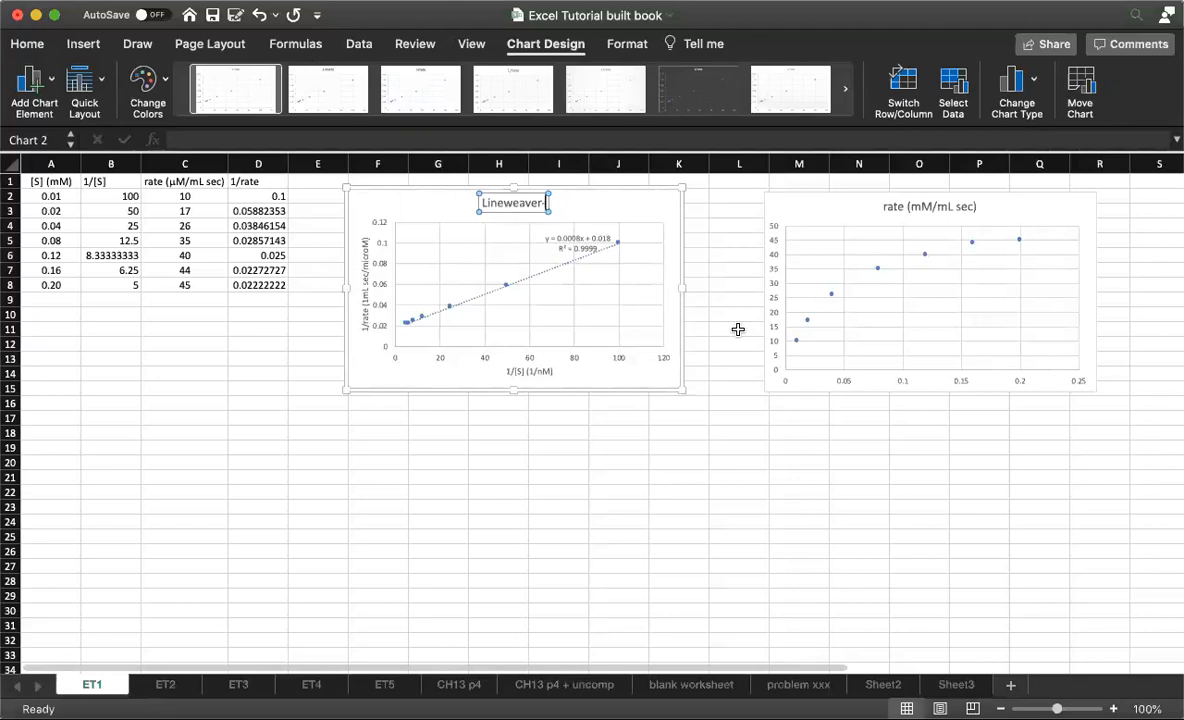
pyautogui.write('Burke Plot')
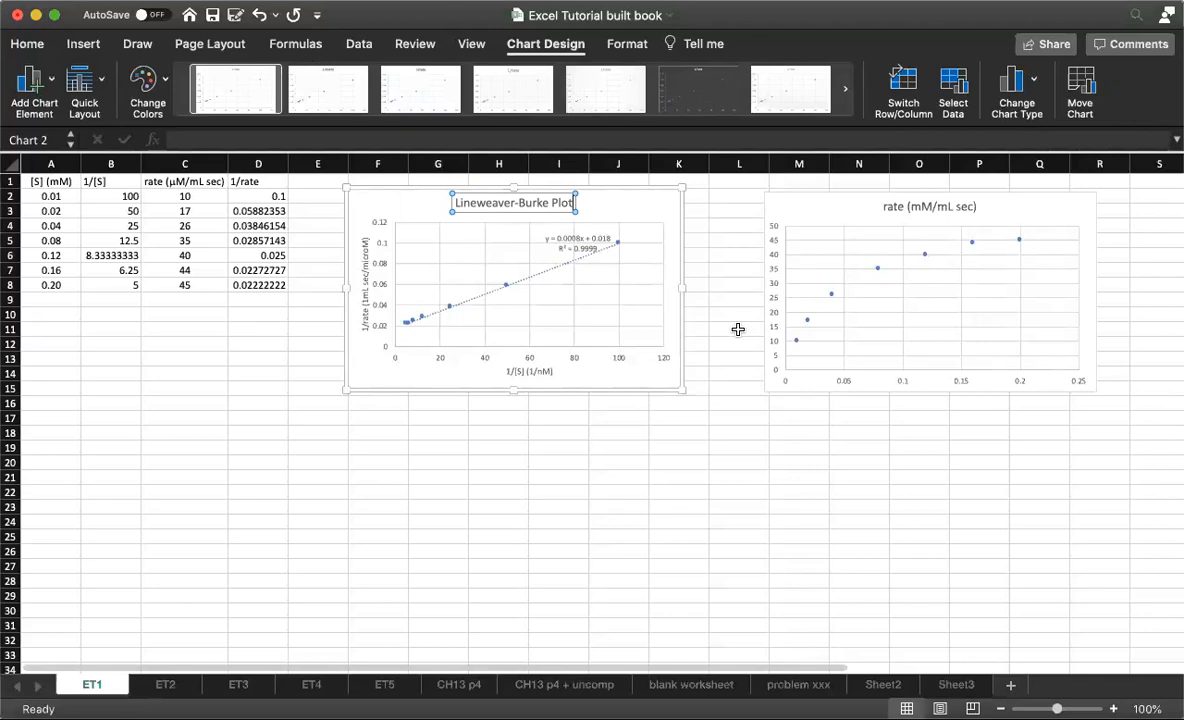
pyautogui.click(628, 414)
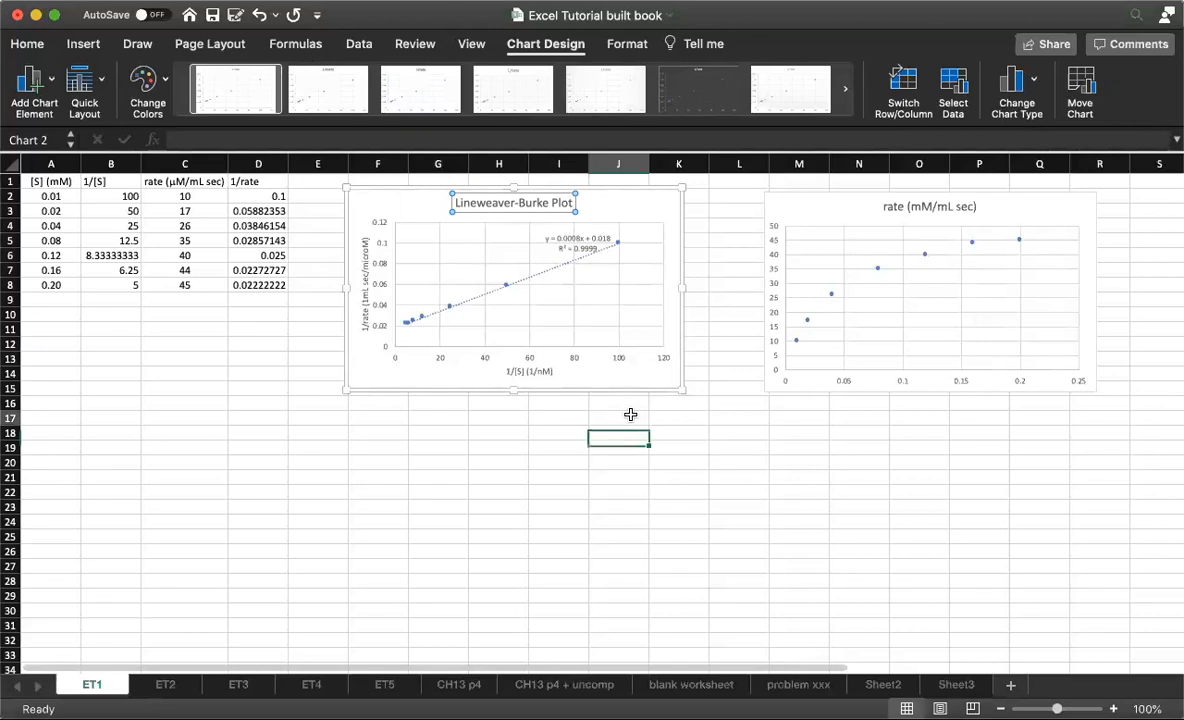